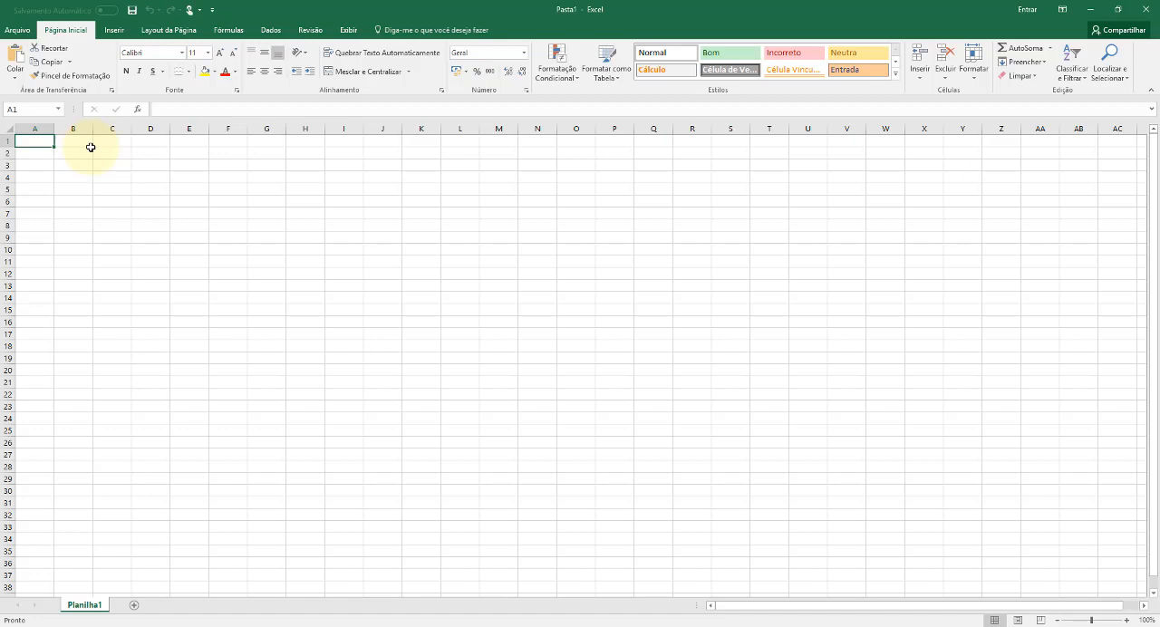
pyautogui.click(120, 139)
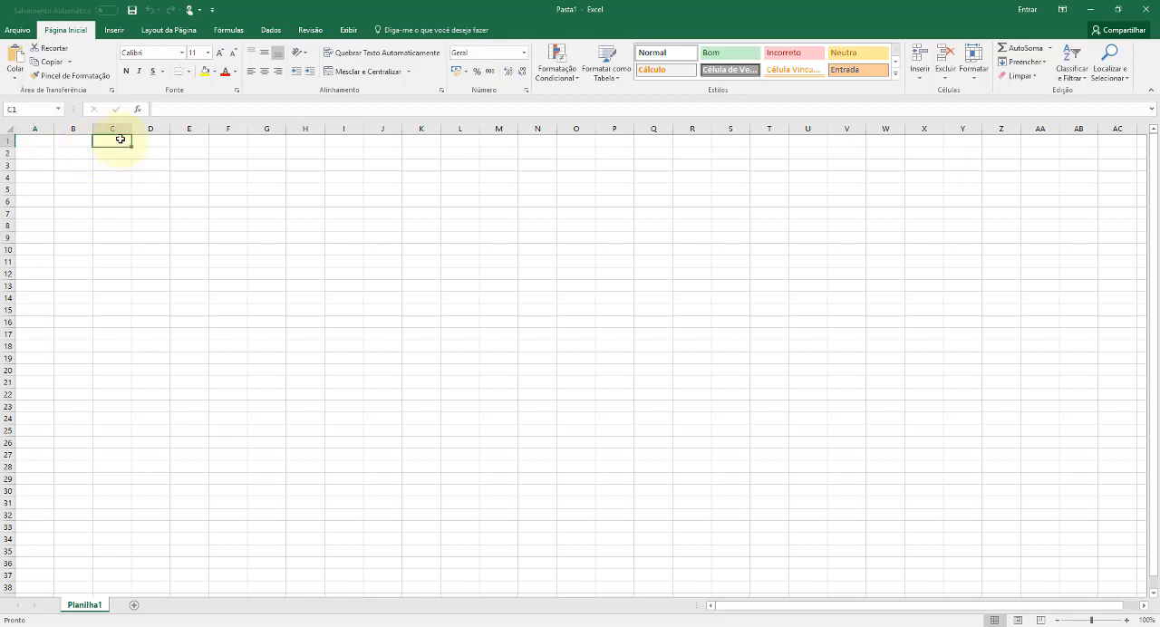
pyautogui.write('SE')
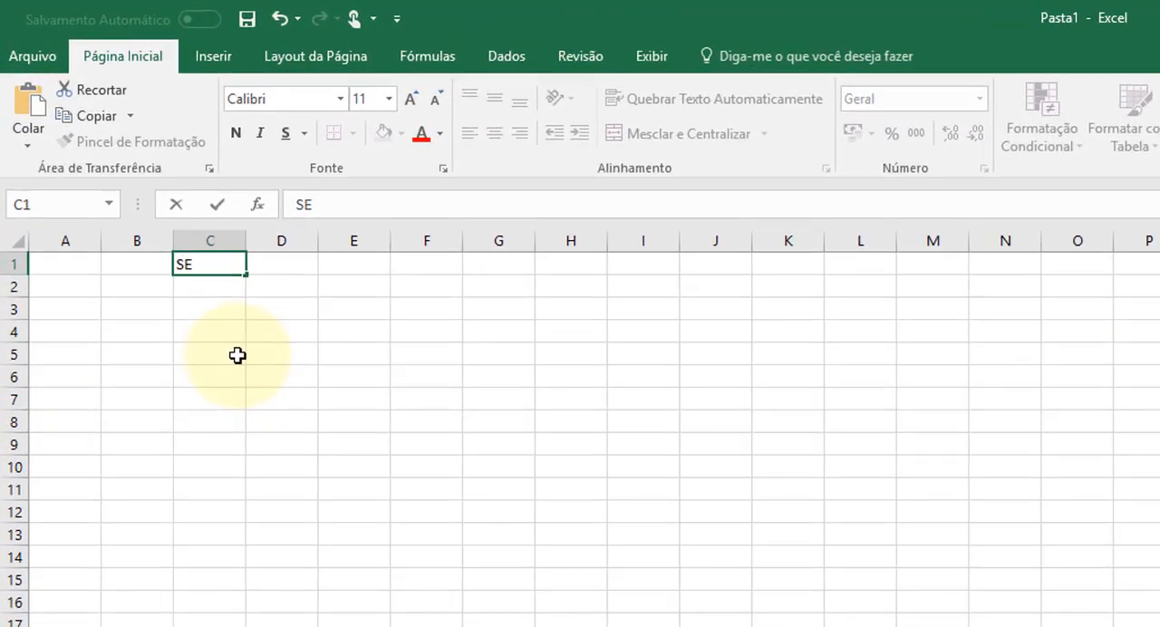
pyautogui.press('BackSpace')
pyautogui.press('BackSpace')
pyautogui.click(344, 289)
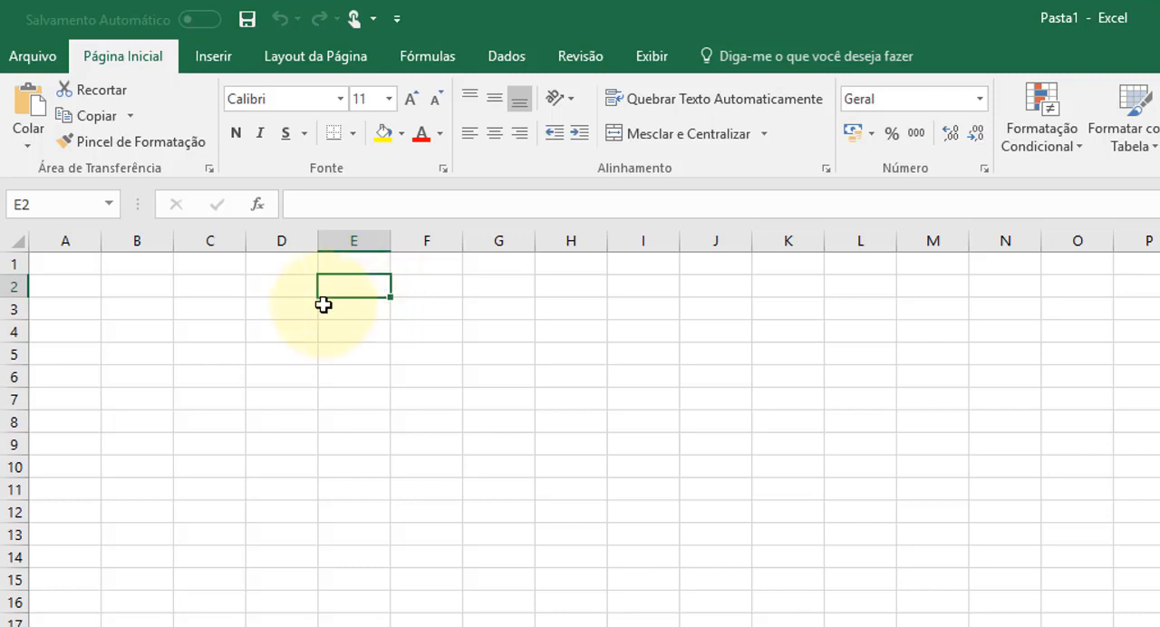
pyautogui.click(375, 263)
pyautogui.click(372, 287)
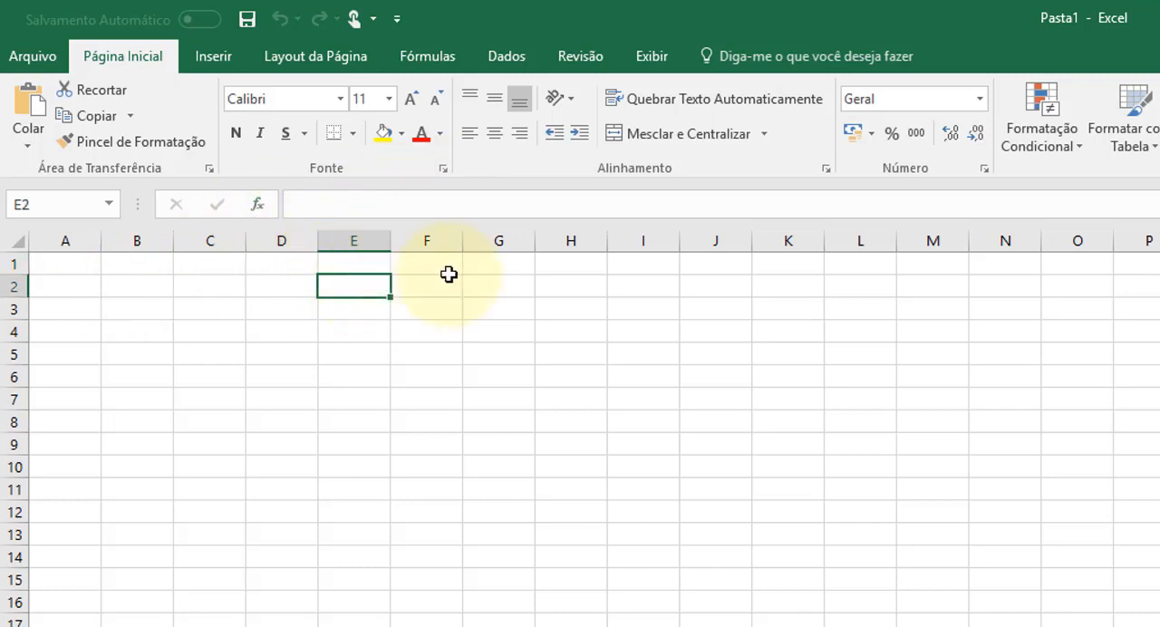
# - Enter the labels OU in cell B1 and E in cell B13
pyautogui.click(138, 259)
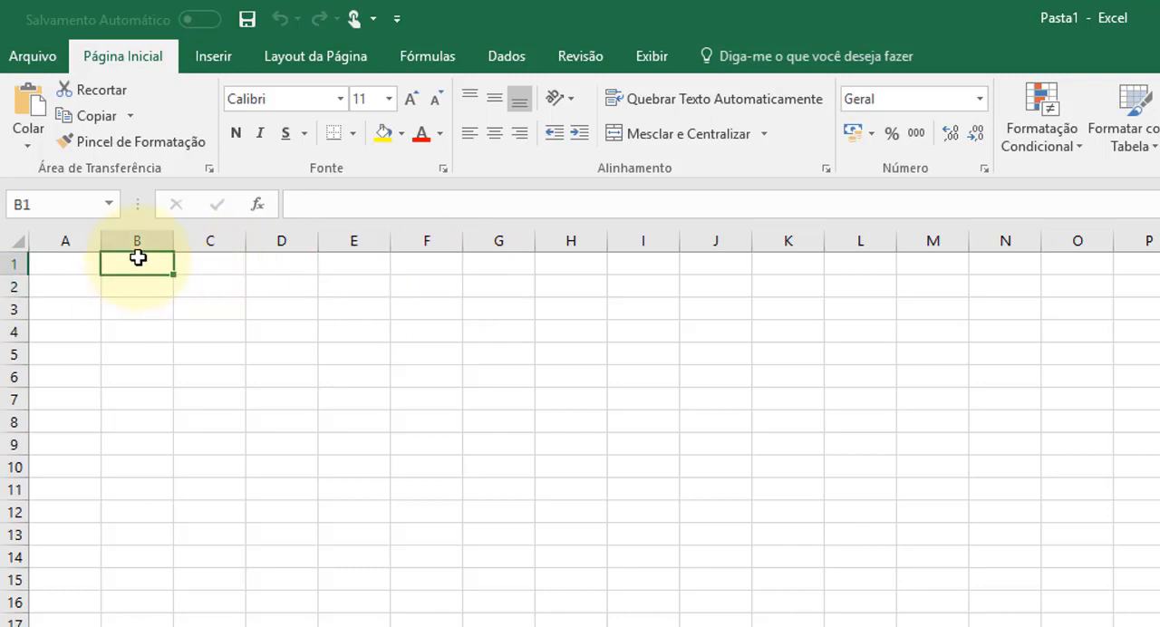
pyautogui.write('OU')
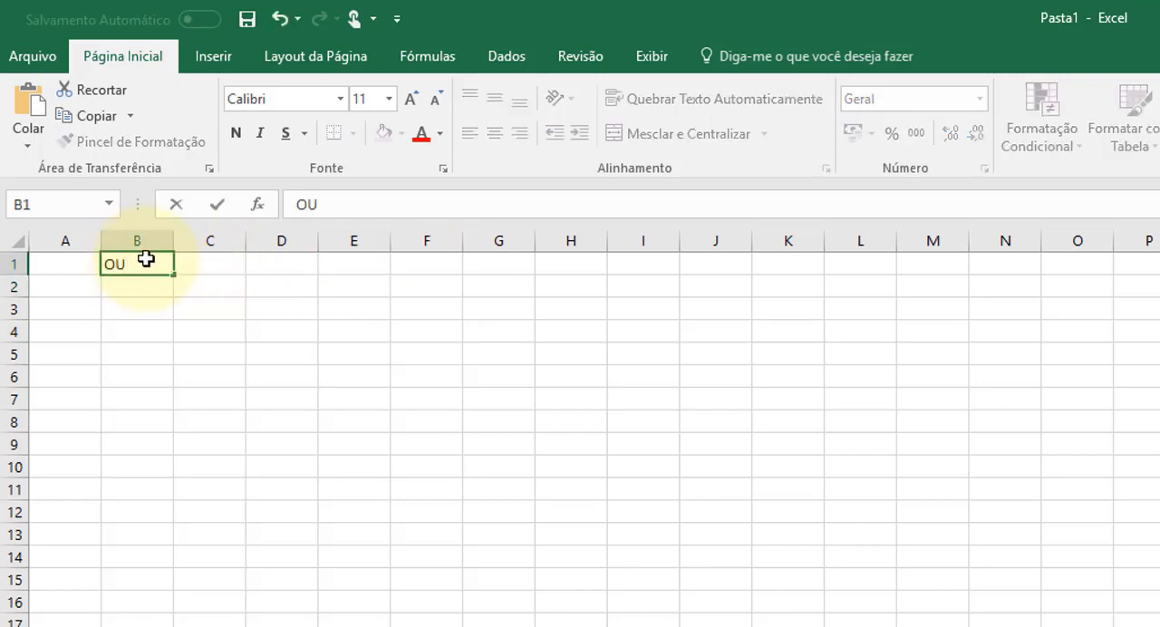
pyautogui.click(145, 530)
pyautogui.write('E')
pyautogui.click(220, 551)
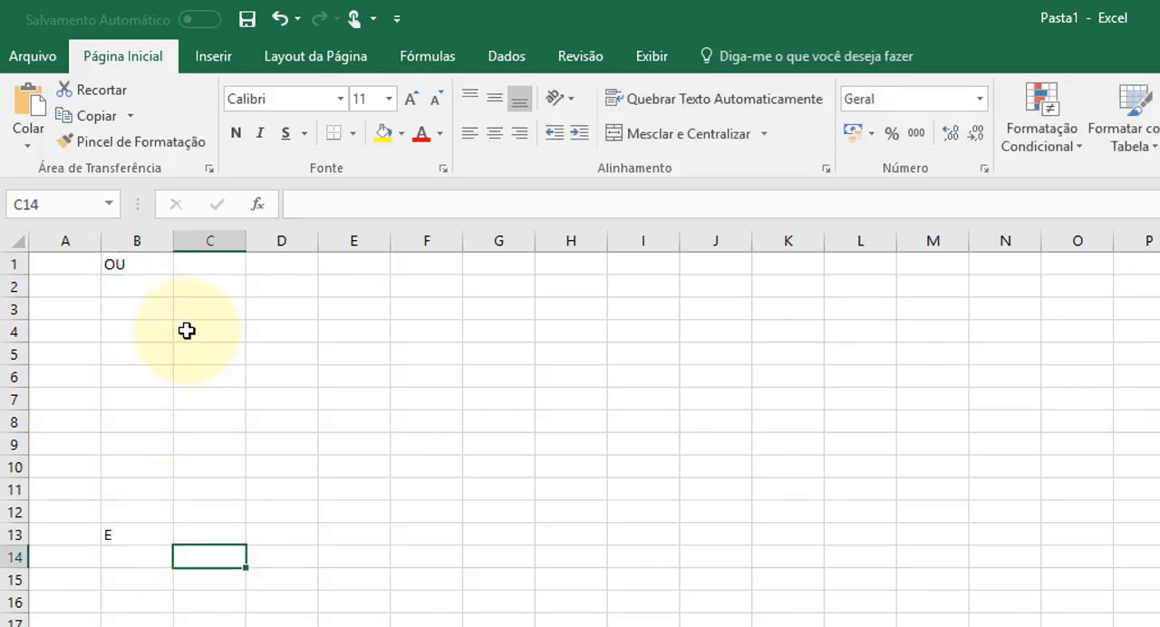
# - Enter VERDADEIRO in C1 and FALSO in D1, and widen column D slightly
pyautogui.click(211, 269)
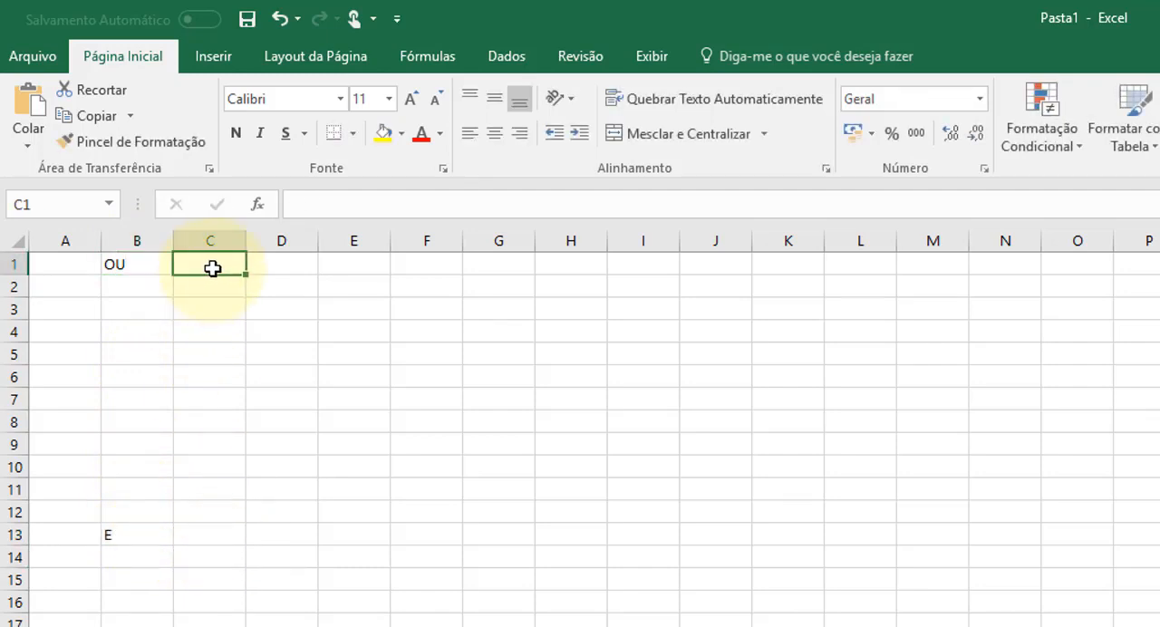
pyautogui.write('VERDADE')
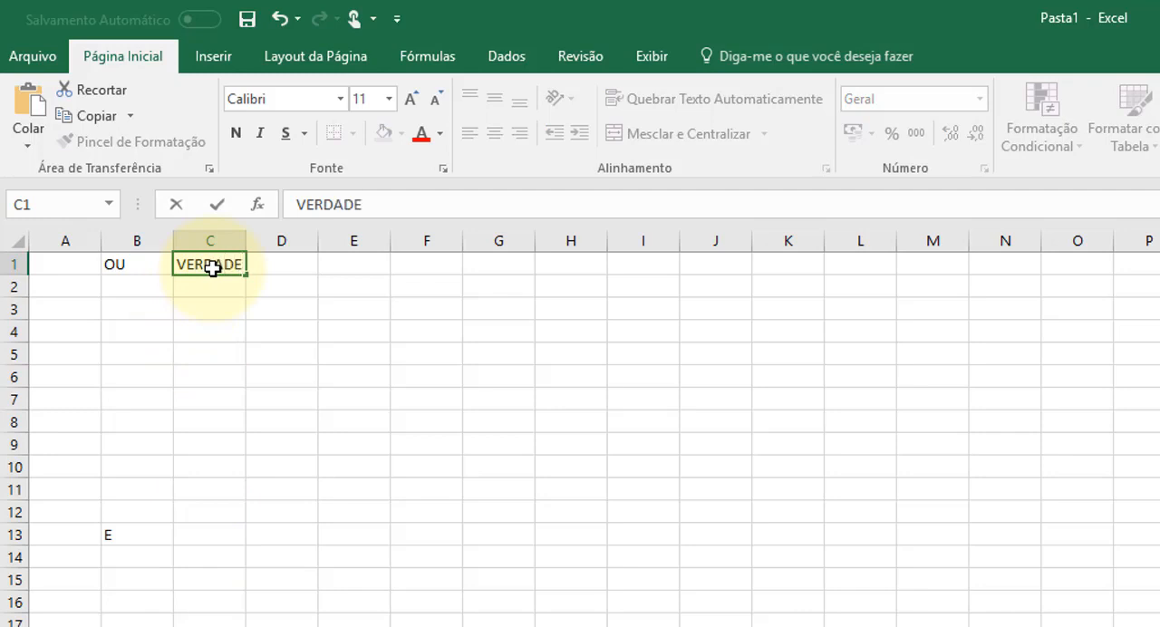
pyautogui.write('IRO')
pyautogui.press('Tab')
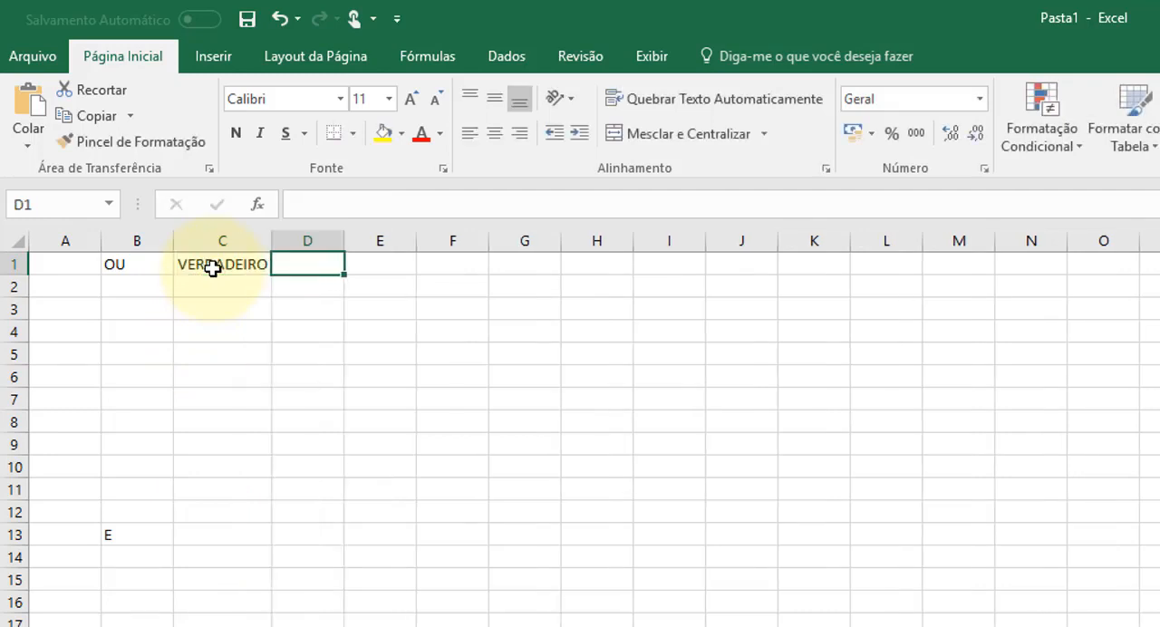
pyautogui.write('FALSO')
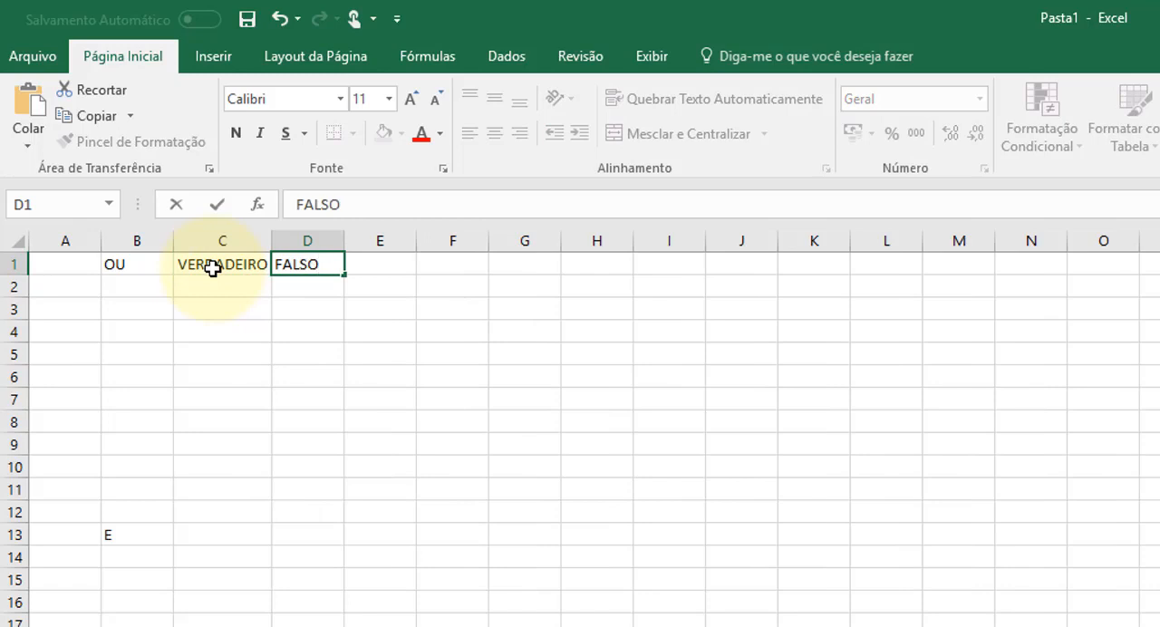
pyautogui.press('Return')
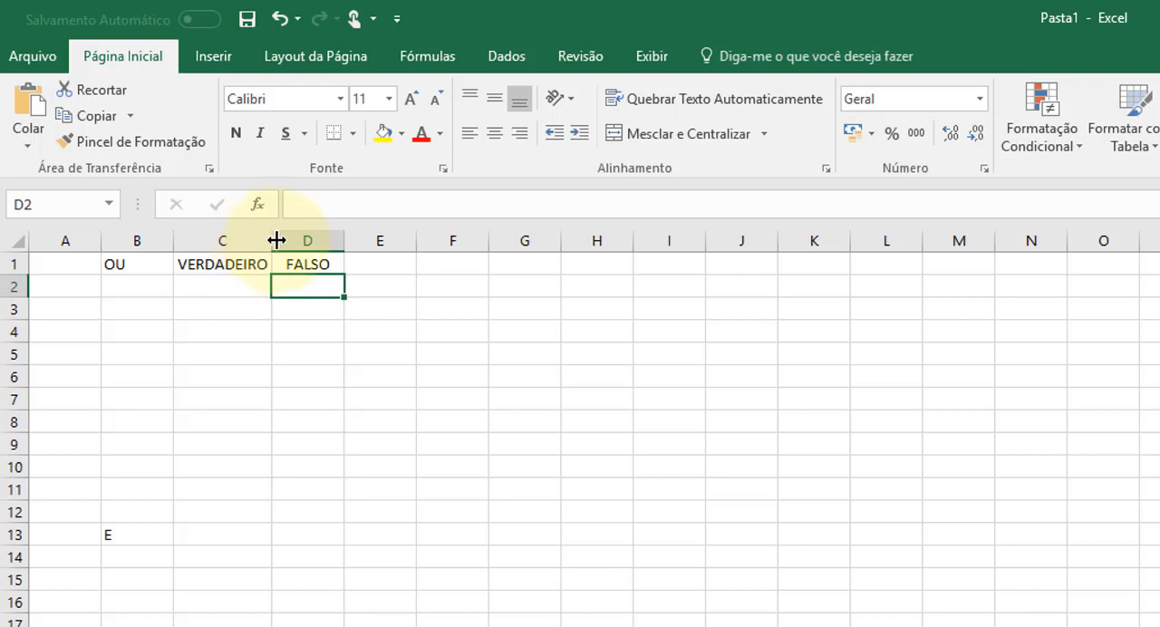
pyautogui.moveTo(346, 231); pyautogui.dragTo(358, 237)
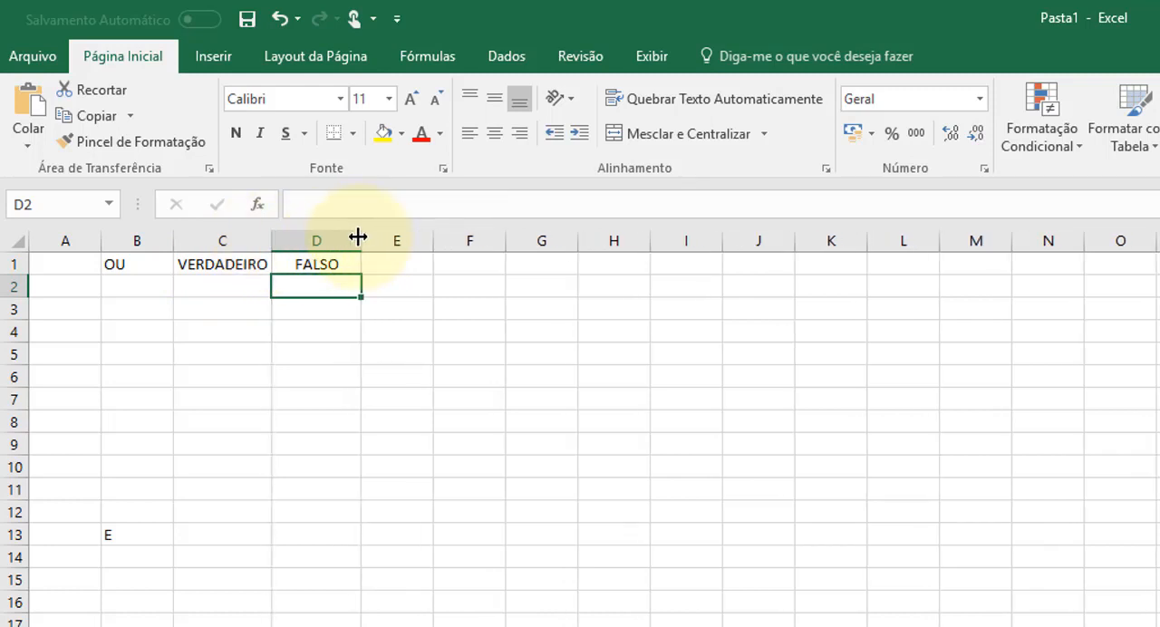
# - Enter FALSO in C2 and VERDADEIRO in D2, and autofit column D to its contents
pyautogui.click(234, 286)
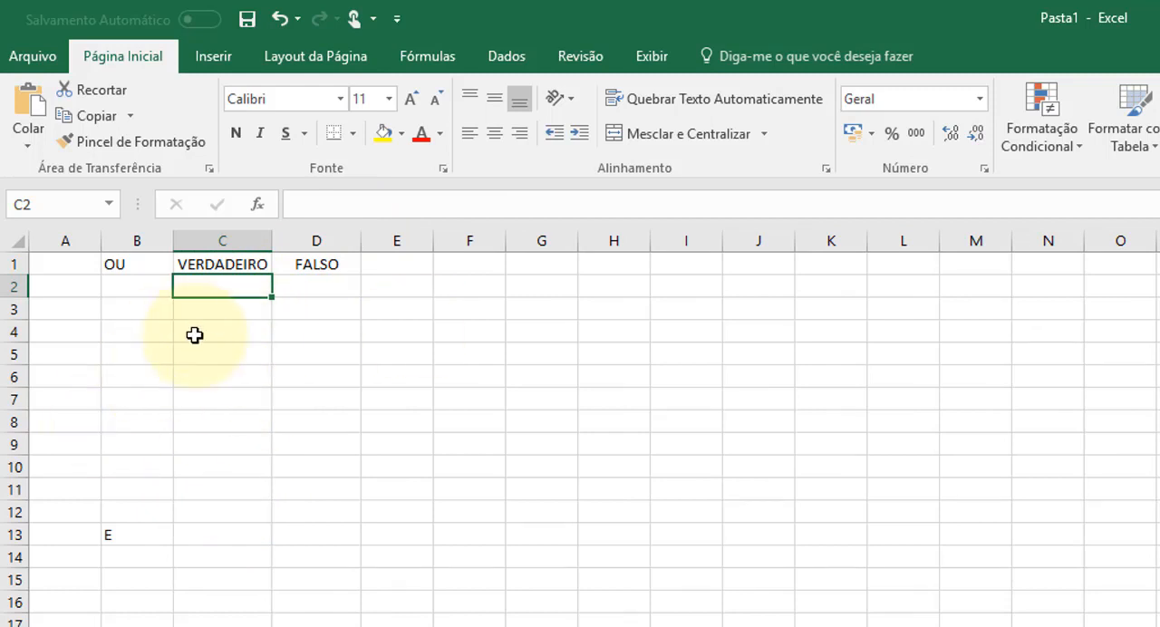
pyautogui.write('FALSO')
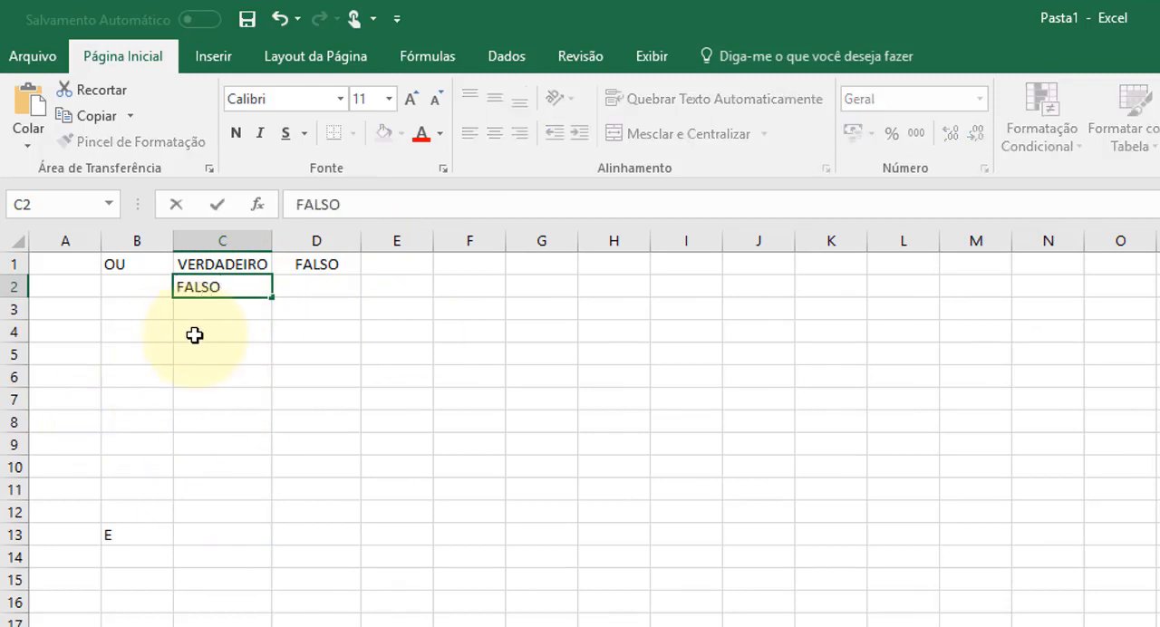
pyautogui.press('Tab')
pyautogui.write('VER')
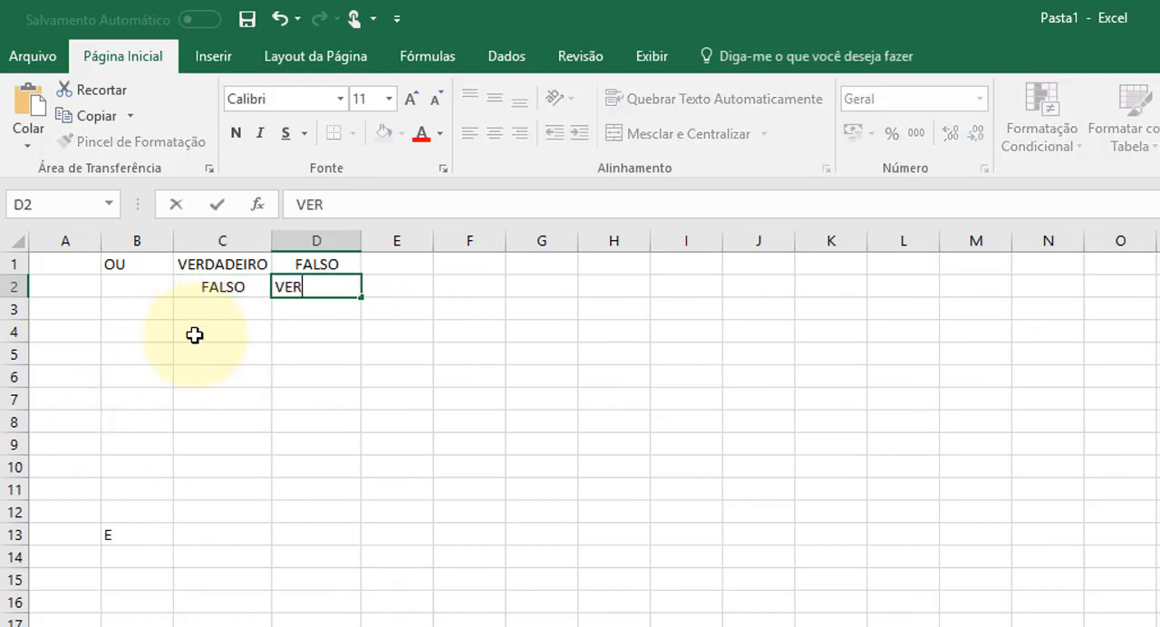
pyautogui.write('DADEIRO')
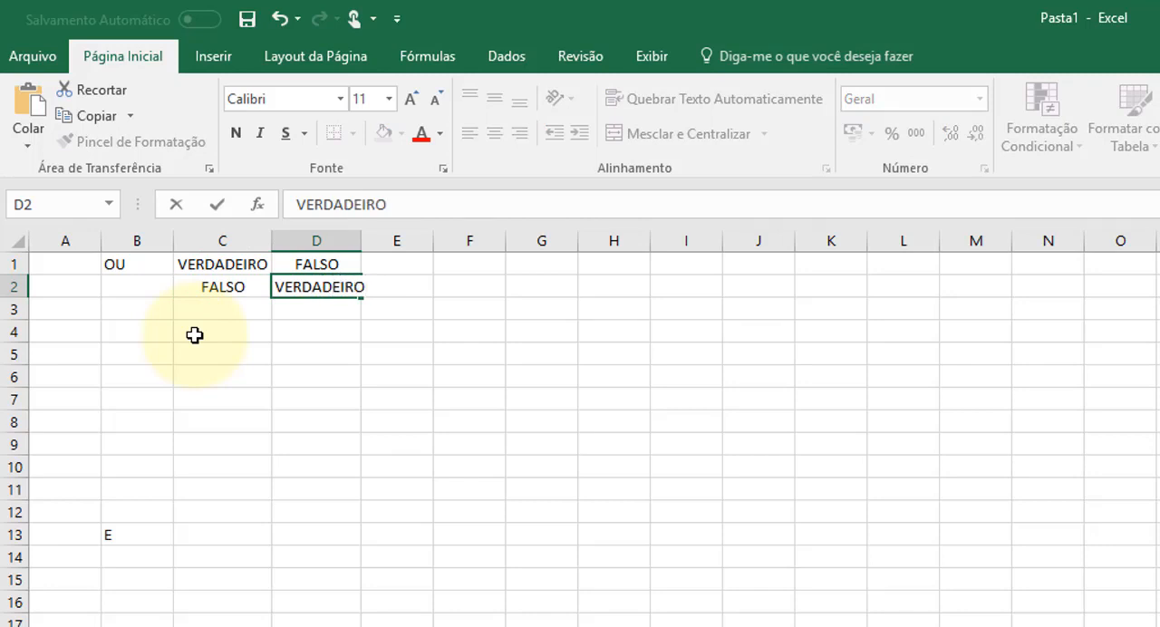
pyautogui.press('Return')
pyautogui.press('Left')
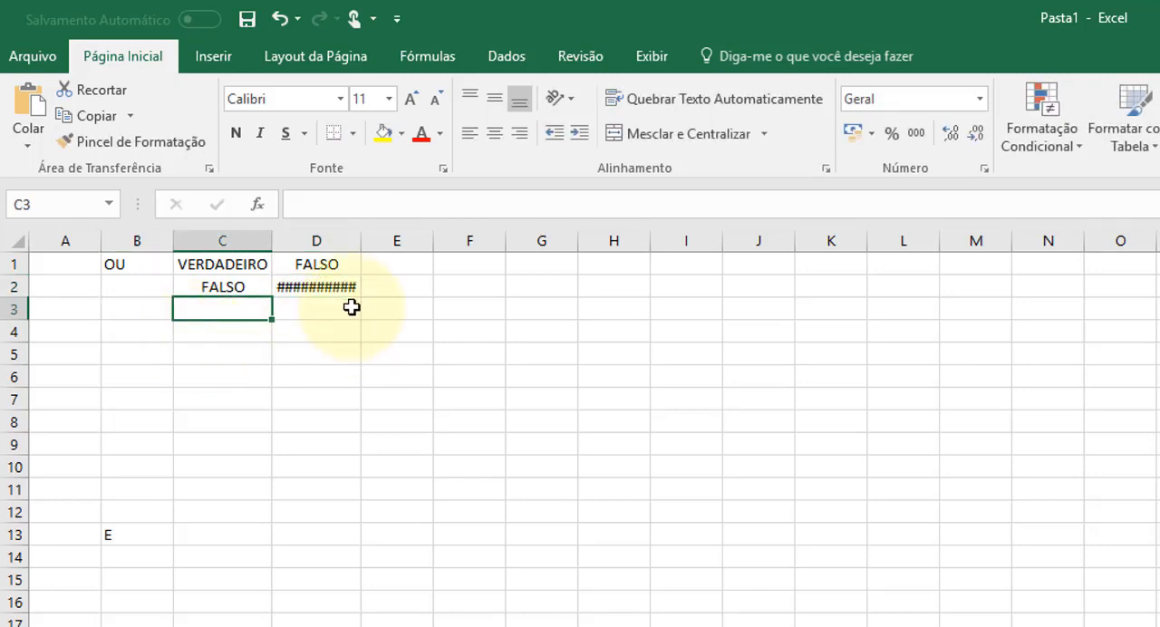
pyautogui.doubleClick(361, 239)
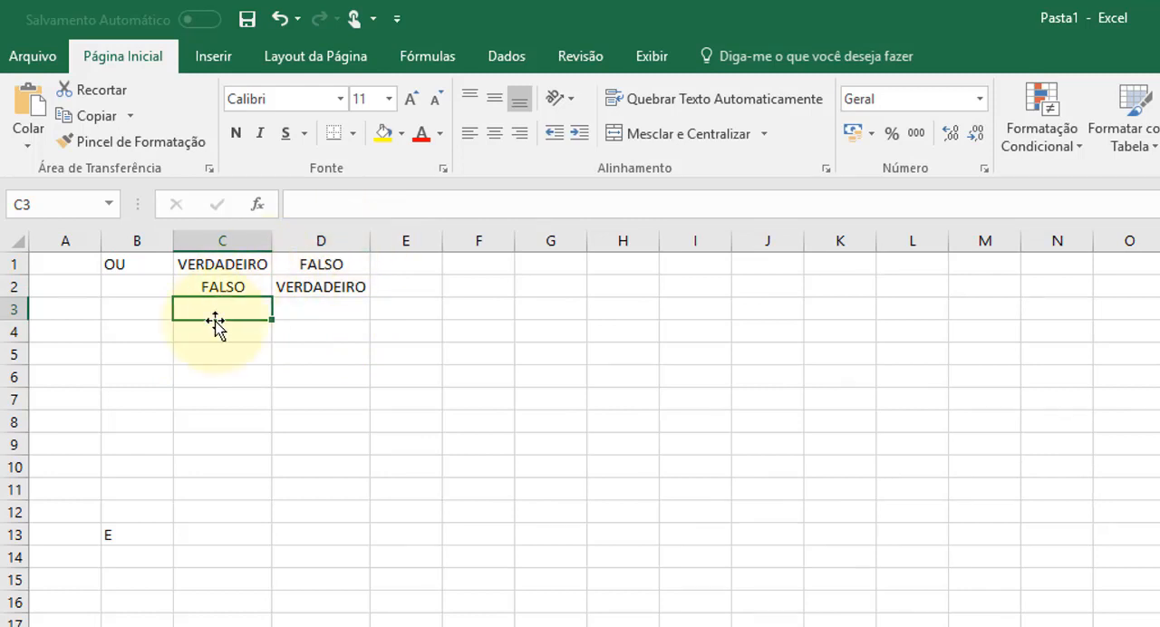
# - Enter VERDADEIRO in both C3 and D3
pyautogui.write('VERD')
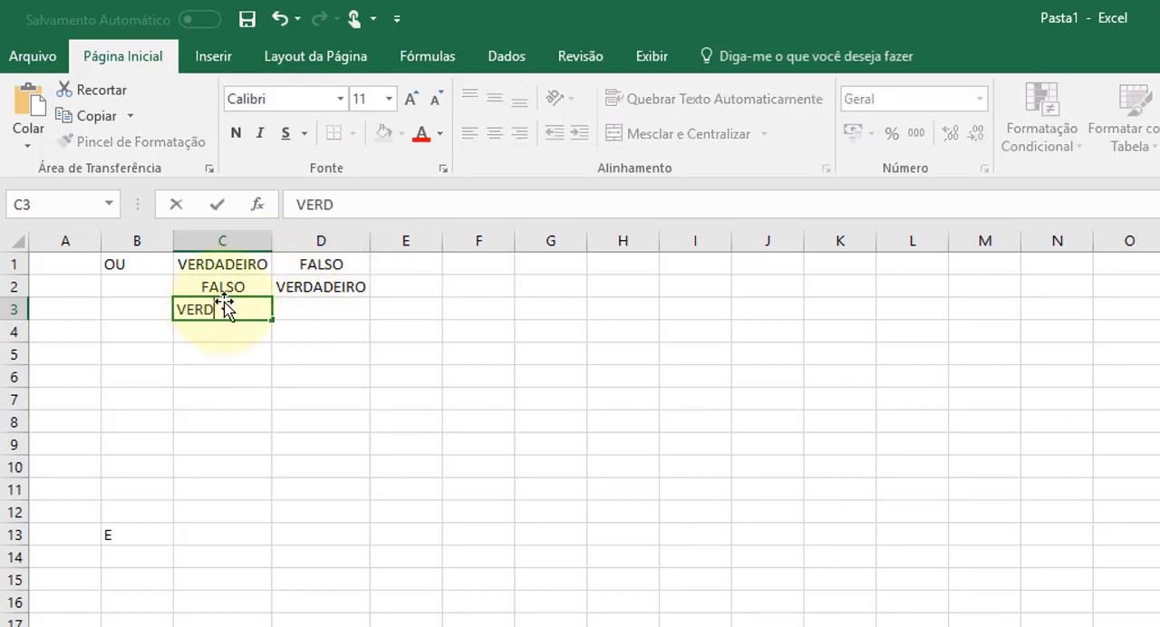
pyautogui.write('ADEIRO')
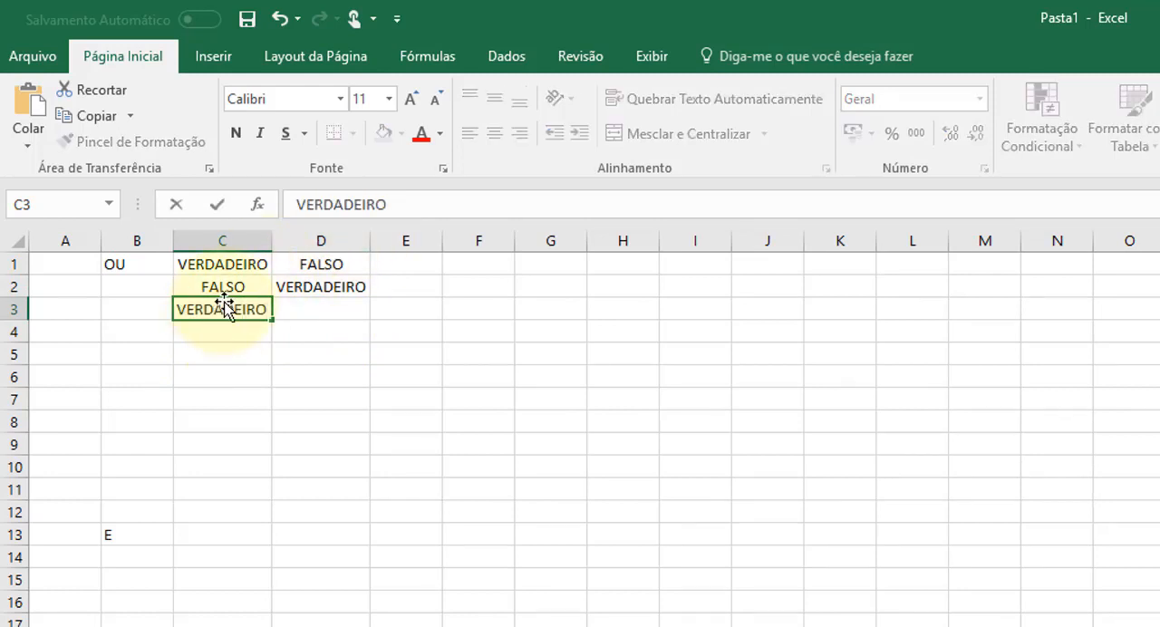
pyautogui.press('Tab')
pyautogui.write('VERDA')
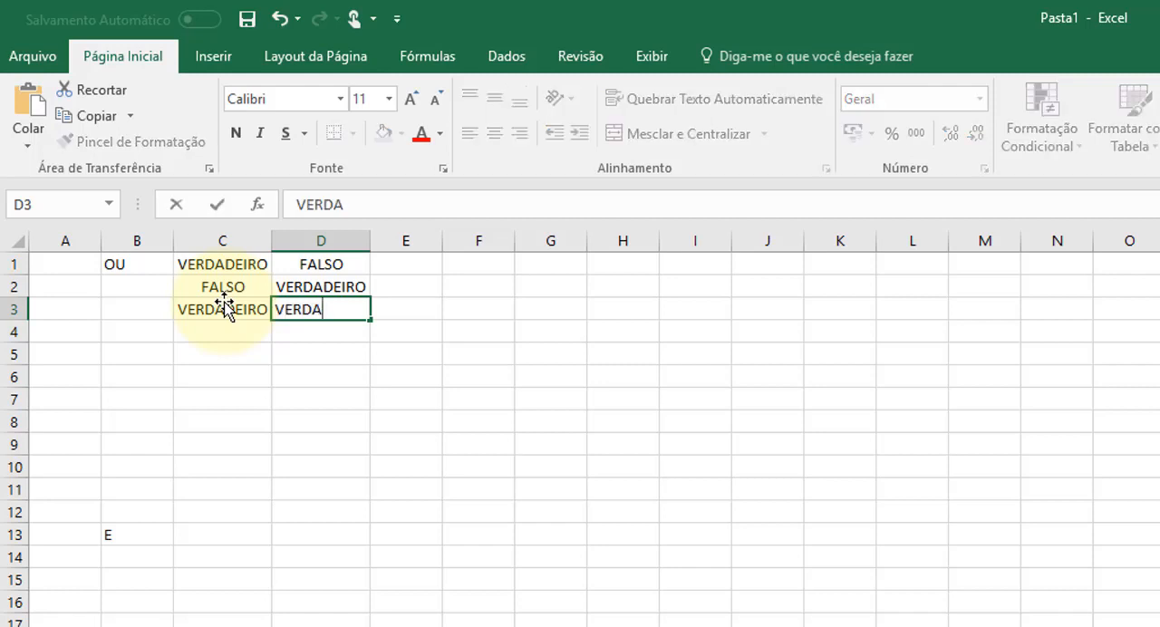
pyautogui.press('BackSpace')
pyautogui.press('BackSpace')
pyautogui.press('BackSpace')
pyautogui.press('BackSpace')
pyautogui.press('BackSpace')
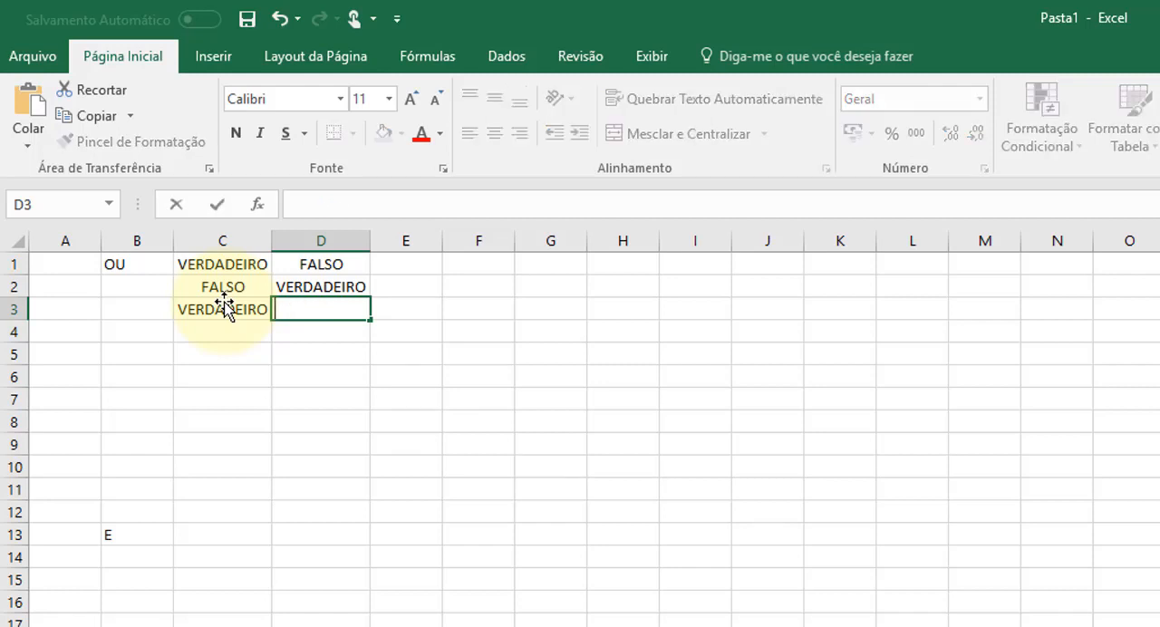
pyautogui.write('VERDADEIRO')
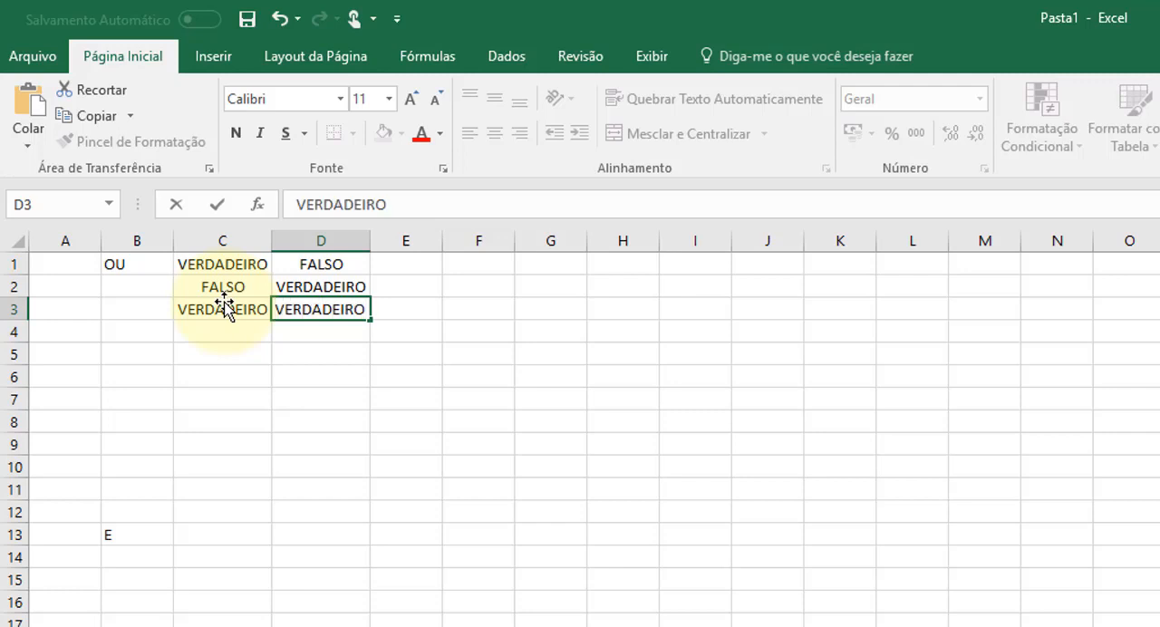
pyautogui.press('Return')
# - Enter FALSO in both C4 and D4 to complete the set of logical combinations
pyautogui.press('Left')
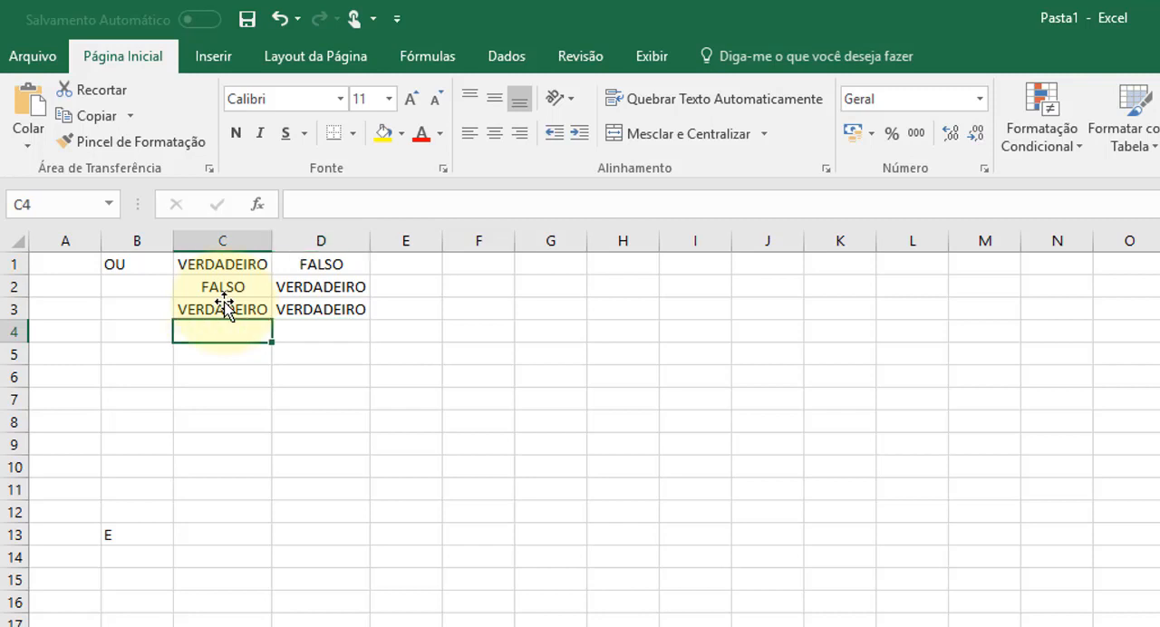
pyautogui.write('FALSO')
pyautogui.press('Right')
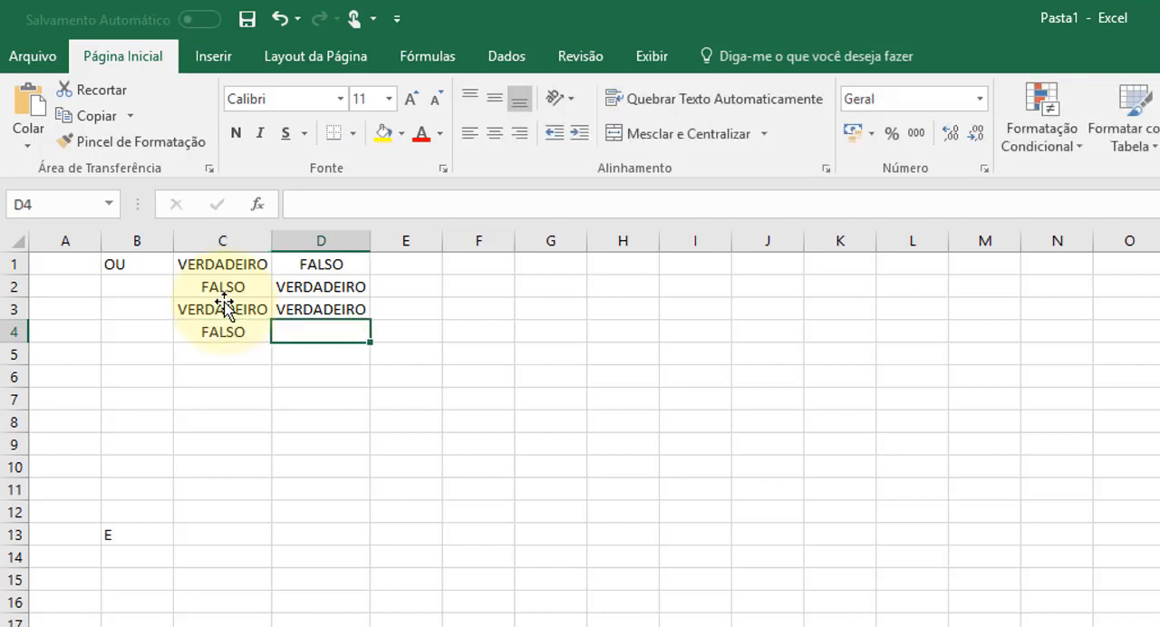
pyautogui.write('FALSO')
pyautogui.press('Right')
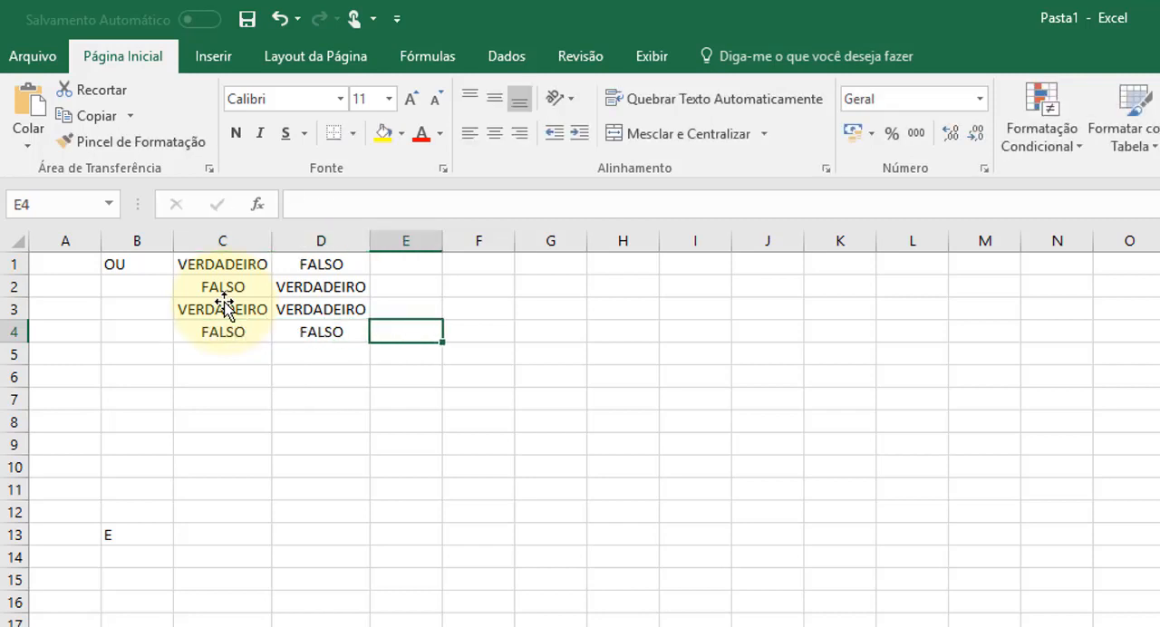
pyautogui.press('Down')
pyautogui.press('Down')
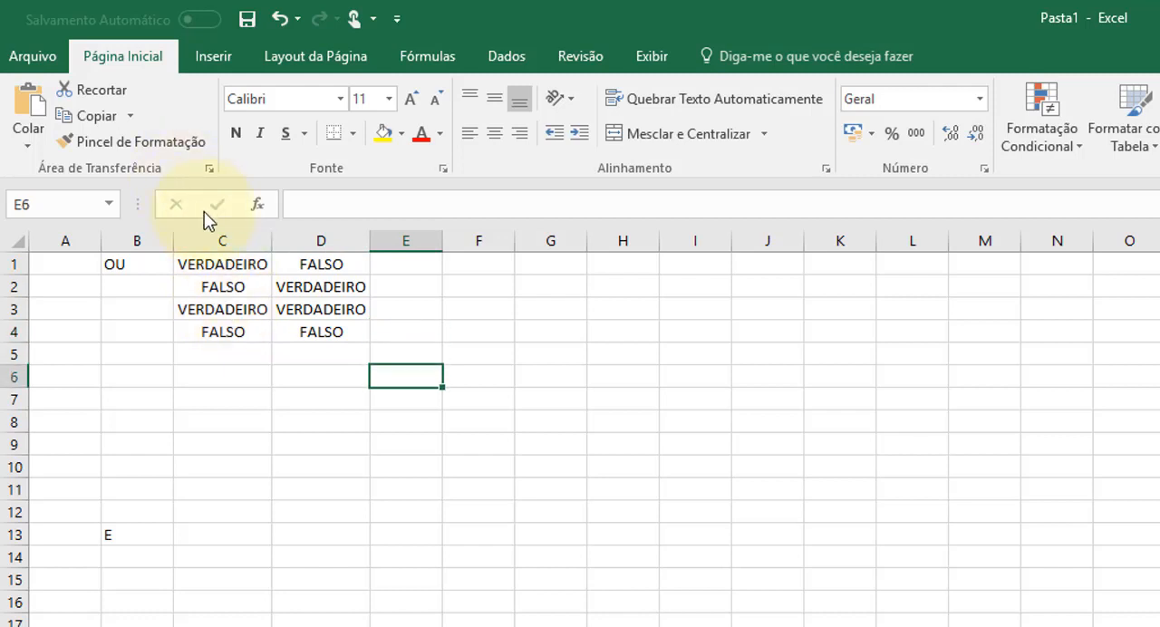
# - Copy the logical values in C1:D4 to the range C7:D10
pyautogui.moveTo(217, 267); pyautogui.dragTo(322, 335)
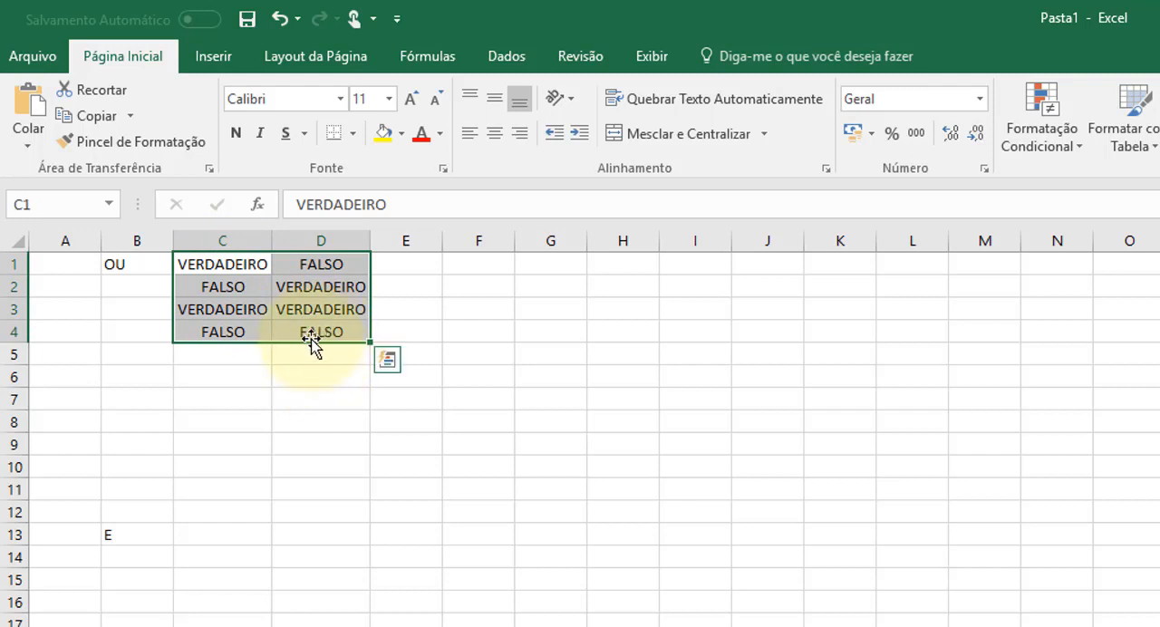
pyautogui.hotkey('ctrl', 'q')
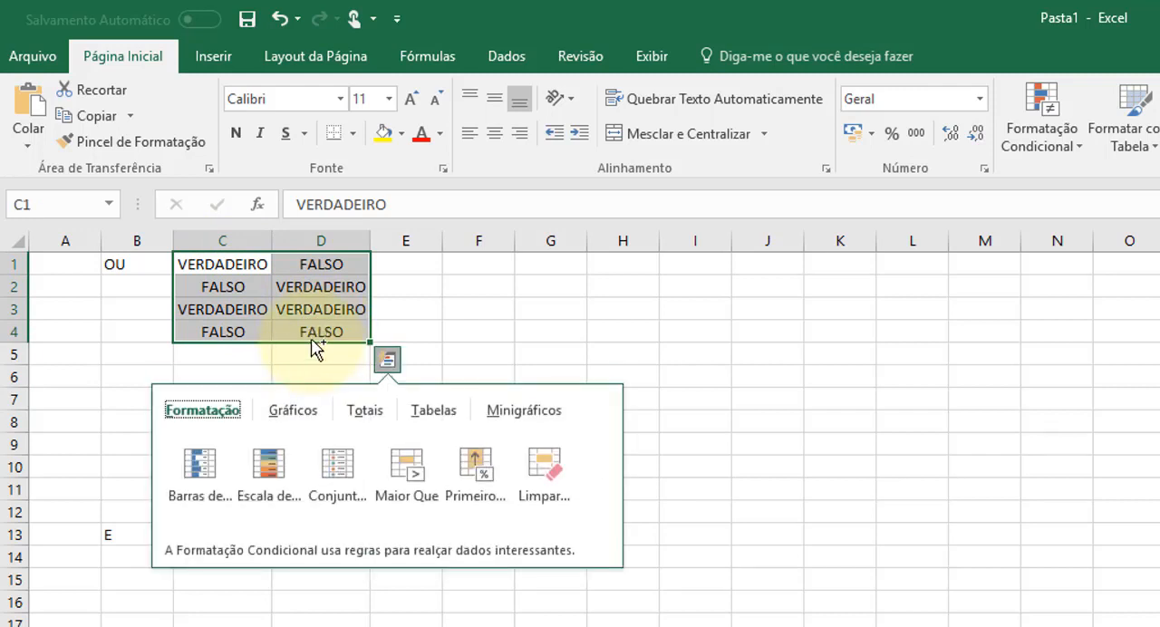
pyautogui.moveTo(312, 342); pyautogui.dragTo(314, 474)
# - Move the E label from B13 to B7 and merge B7:B10 with the text centered horizontally and vertically
pyautogui.click(124, 528)
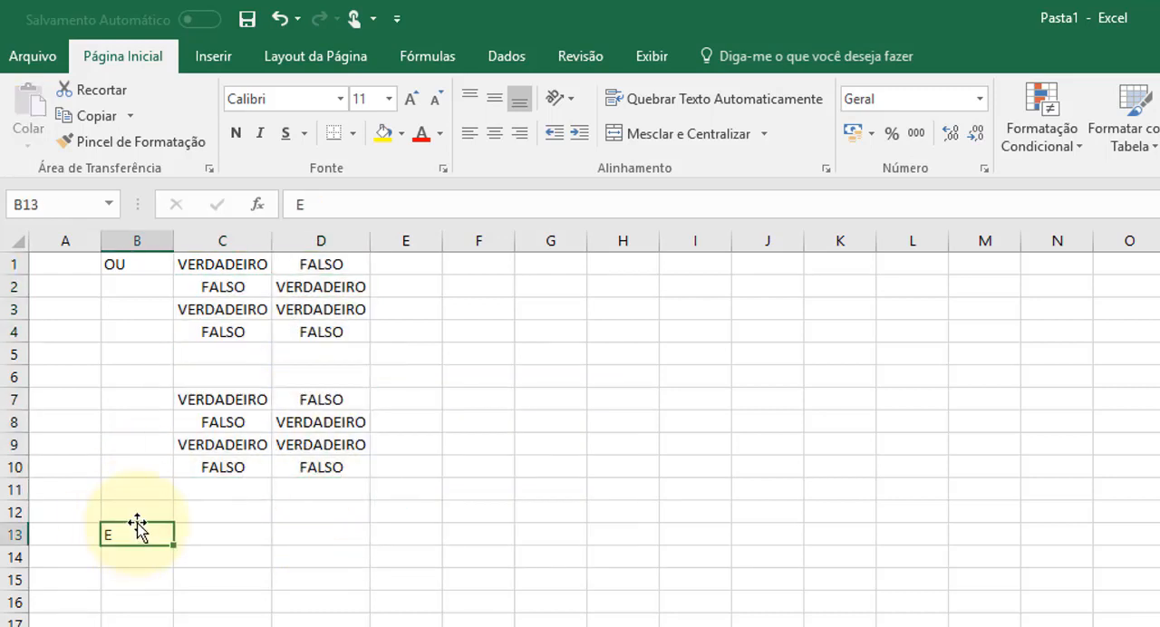
pyautogui.moveTo(137, 536); pyautogui.dragTo(150, 466)
pyautogui.click(140, 487)
pyautogui.click(142, 398)
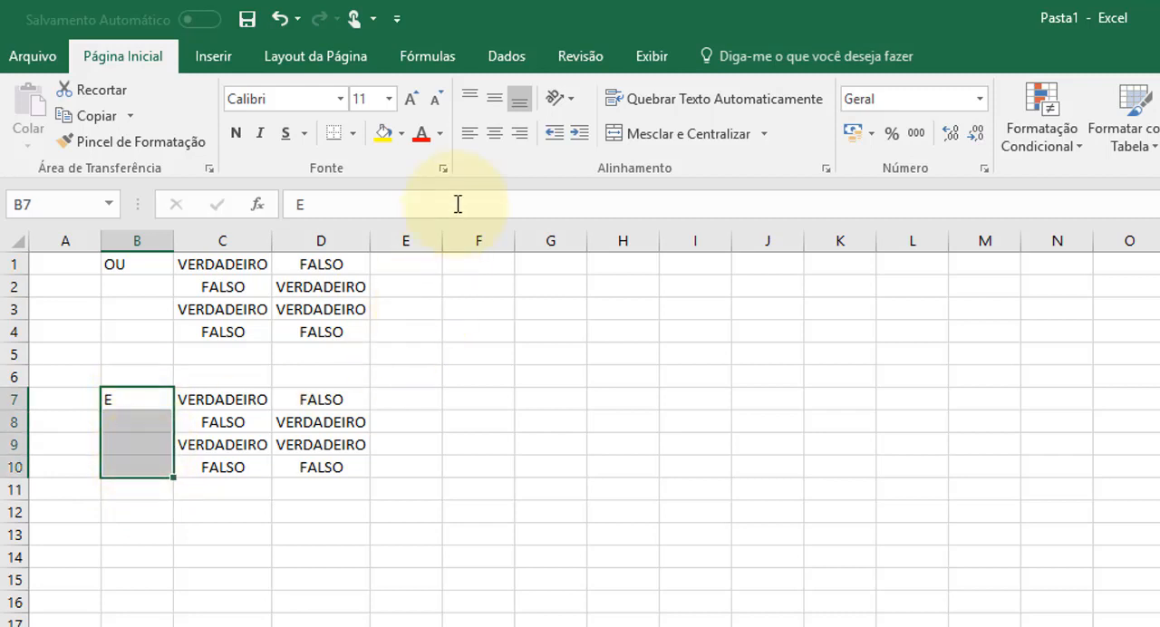
pyautogui.click(675, 138)
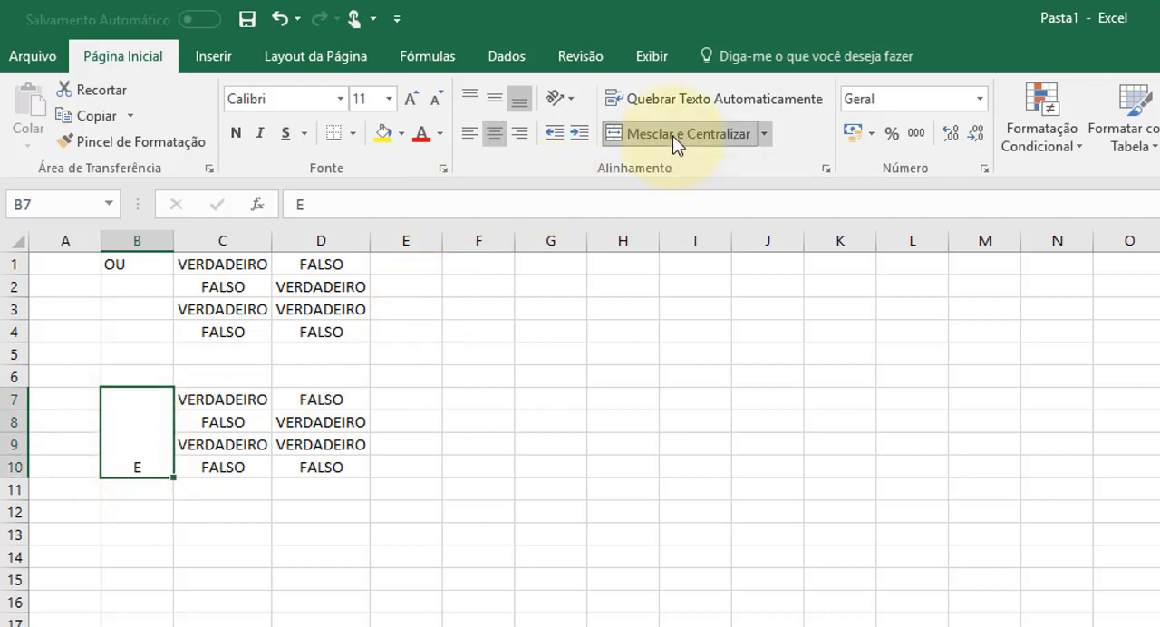
pyautogui.click(494, 100)
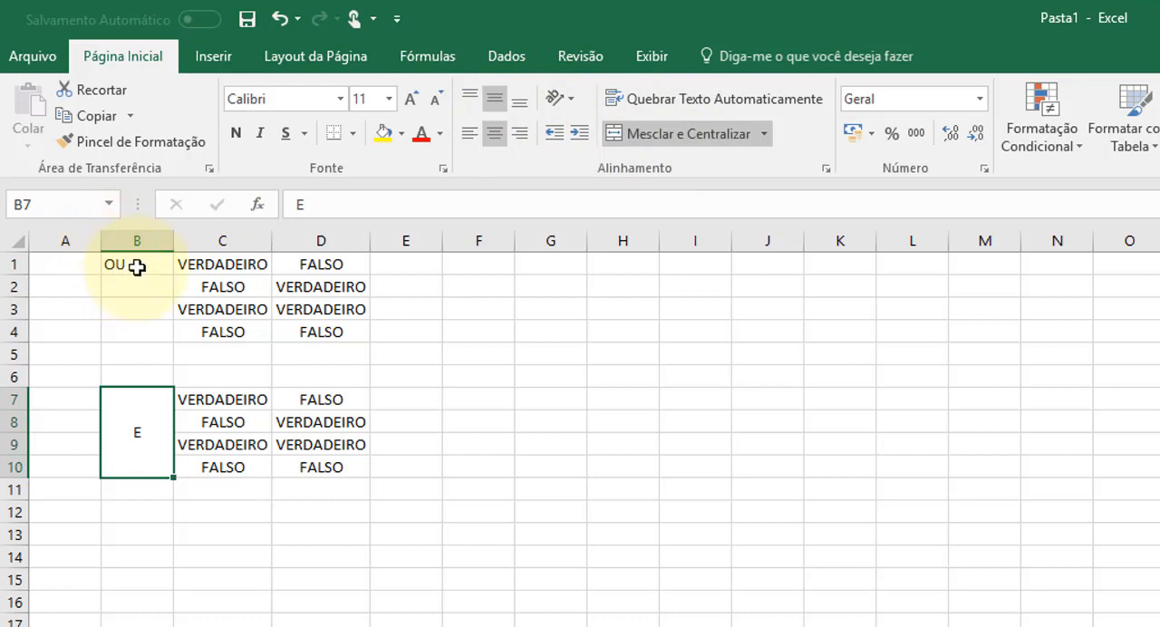
# - Merge B1:B4 into one cell and center the OU label horizontally and vertically
pyautogui.moveTo(136, 266); pyautogui.dragTo(163, 323)
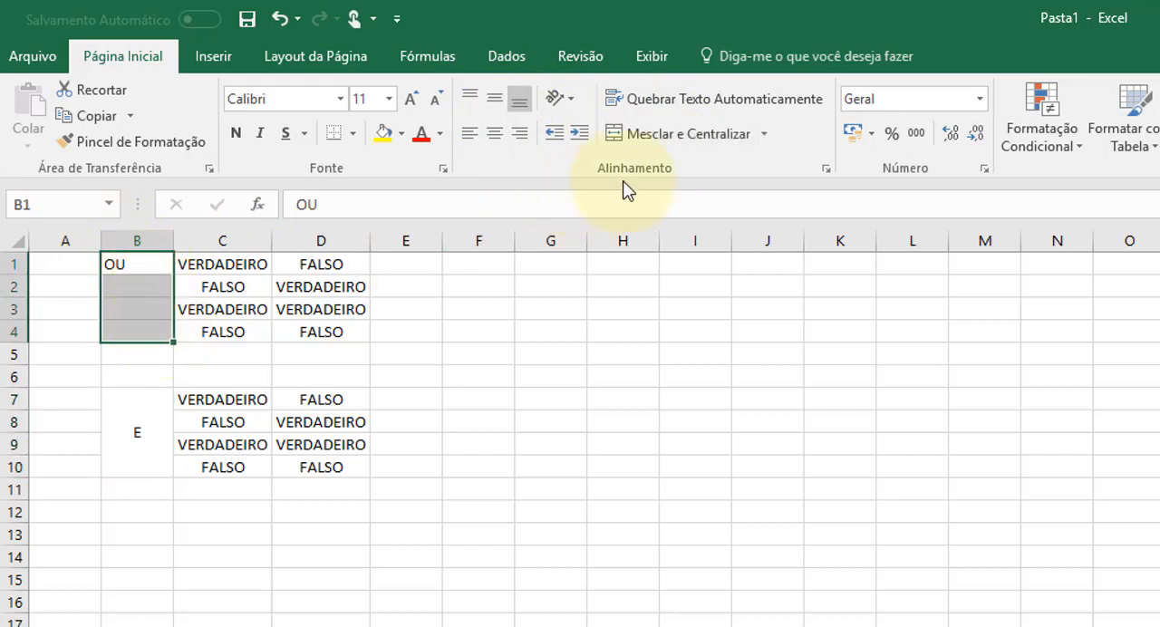
pyautogui.click(644, 136)
pyautogui.click(494, 98)
pyautogui.click(481, 353)
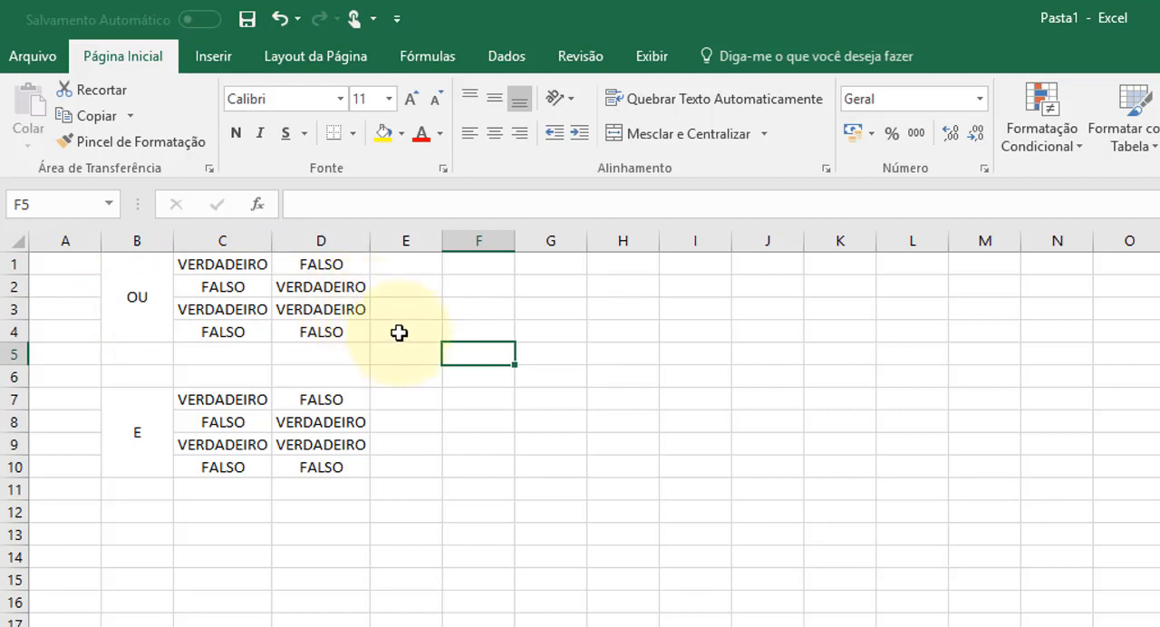
# - Enter VERDADEIRO in E1 as the OU result for the first combination
pyautogui.click(403, 262)
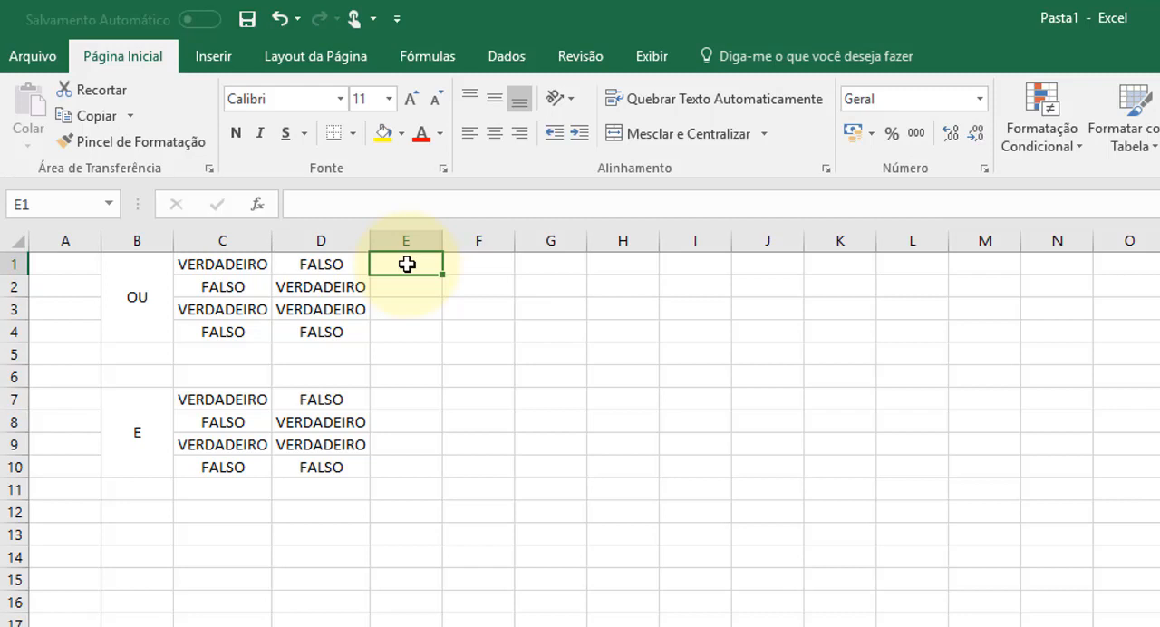
pyautogui.click(408, 295)
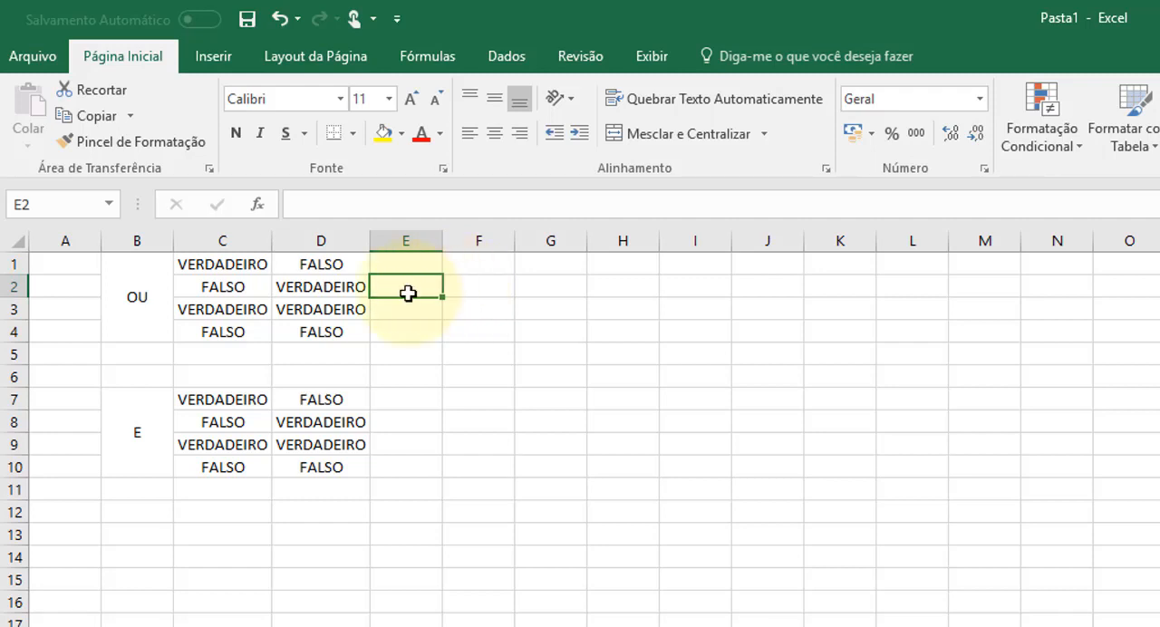
pyautogui.click(410, 262)
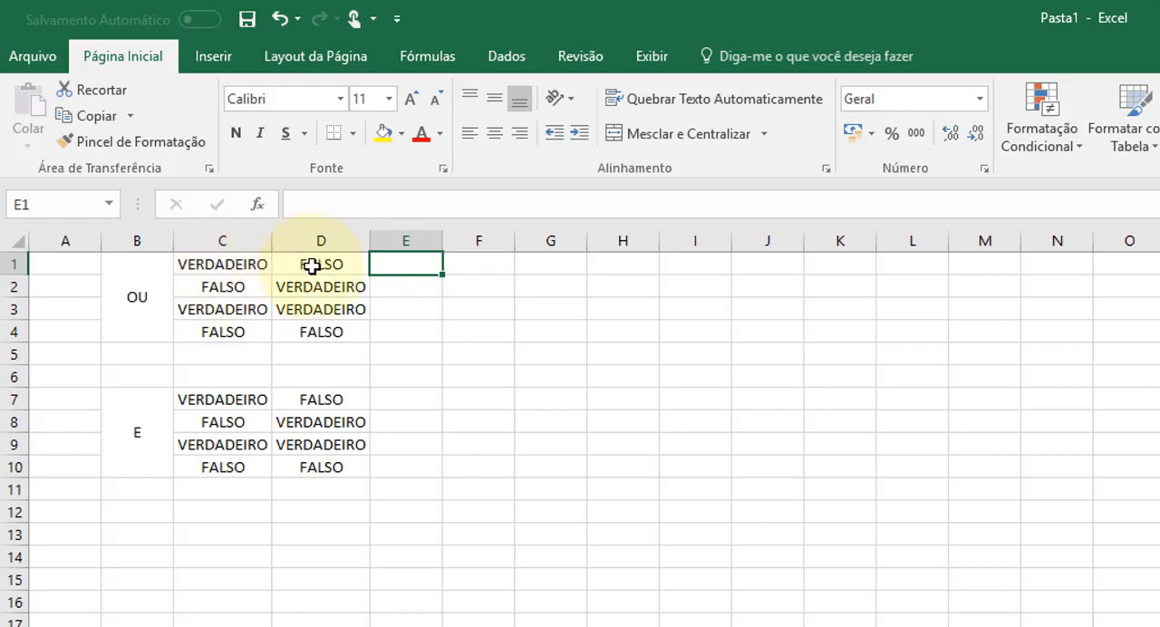
pyautogui.write('VER')
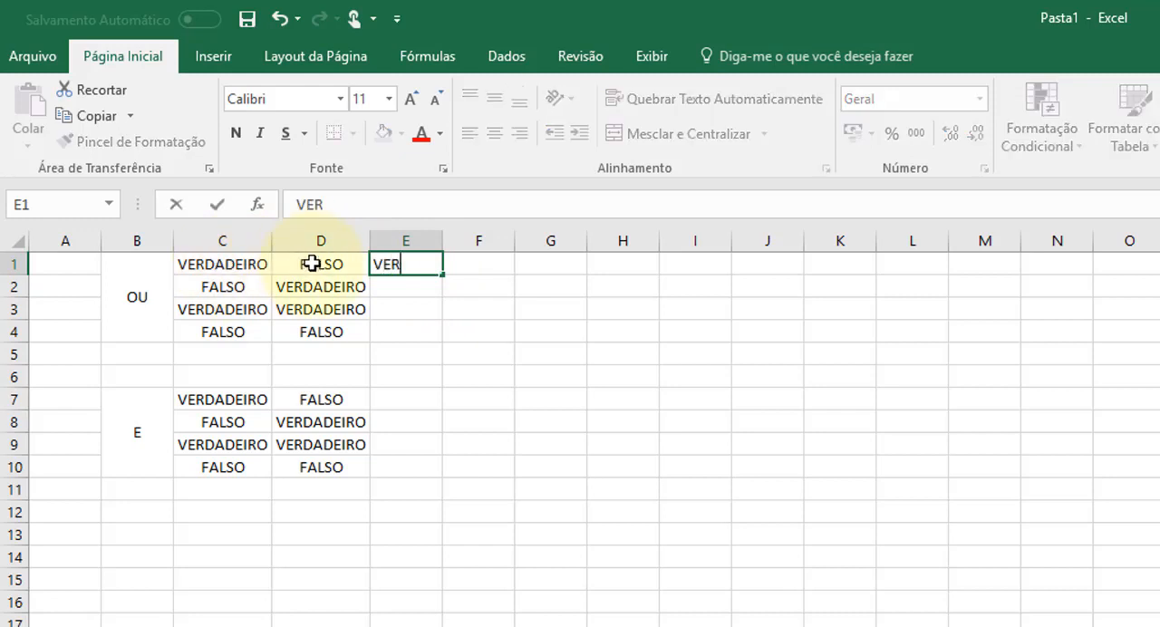
pyautogui.write('DADEIRO')
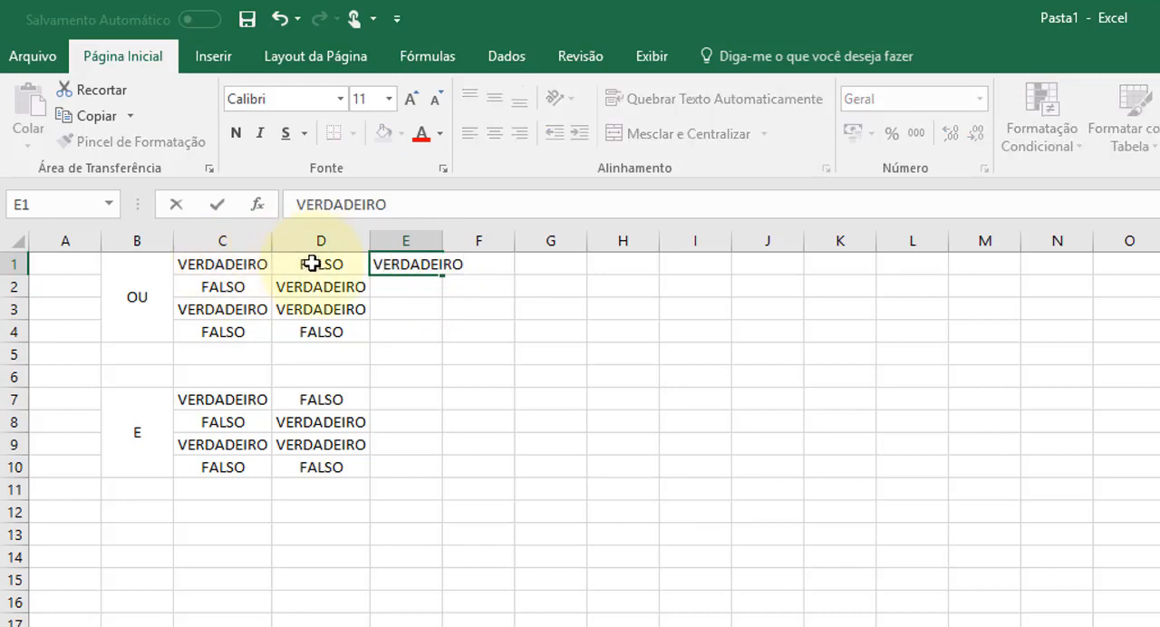
pyautogui.press('Return')
# - Enter VERDADEIRO in both E2 and E3 as the OU results for the second and third combinations
pyautogui.write('VERDADE')
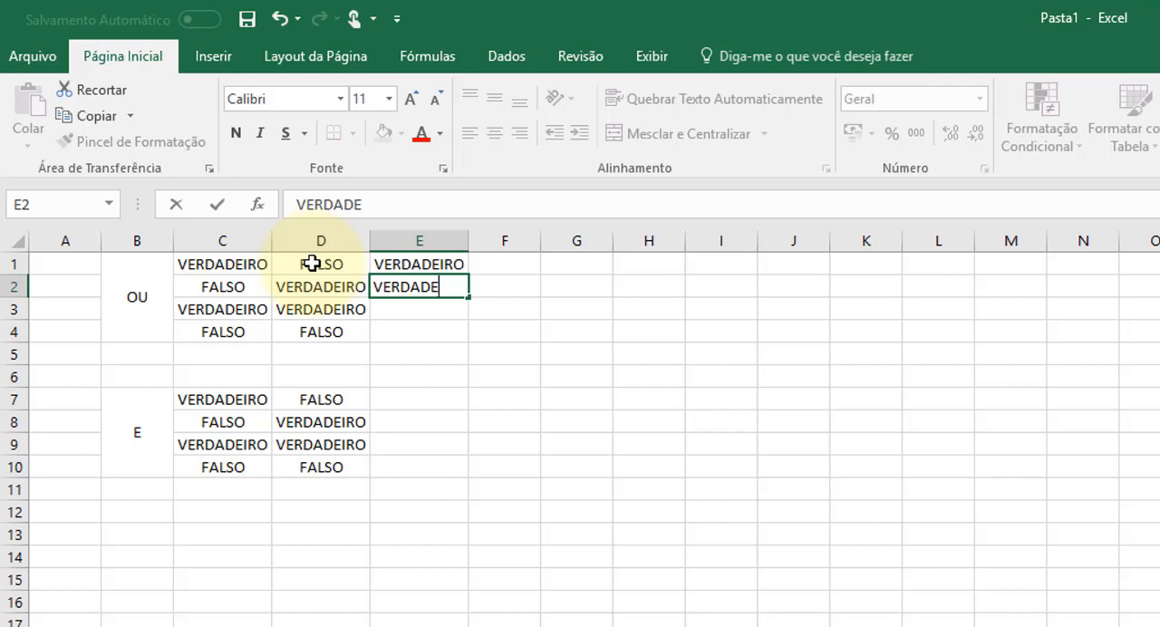
pyautogui.write('IRO')
pyautogui.press('Return')
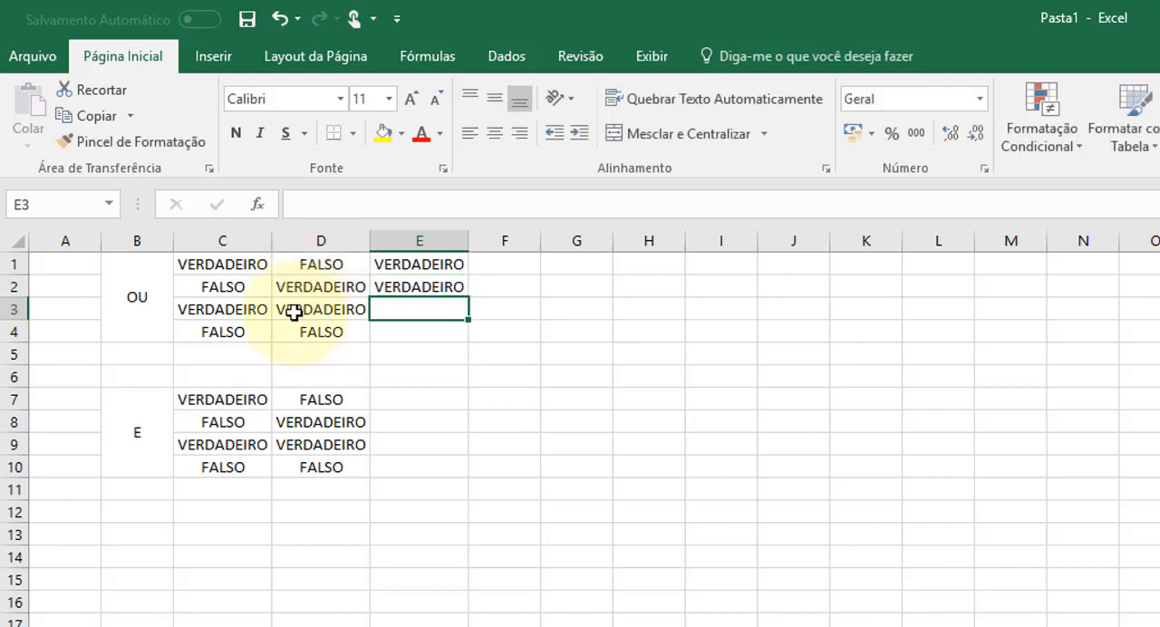
pyautogui.write('VERDADEIRO')
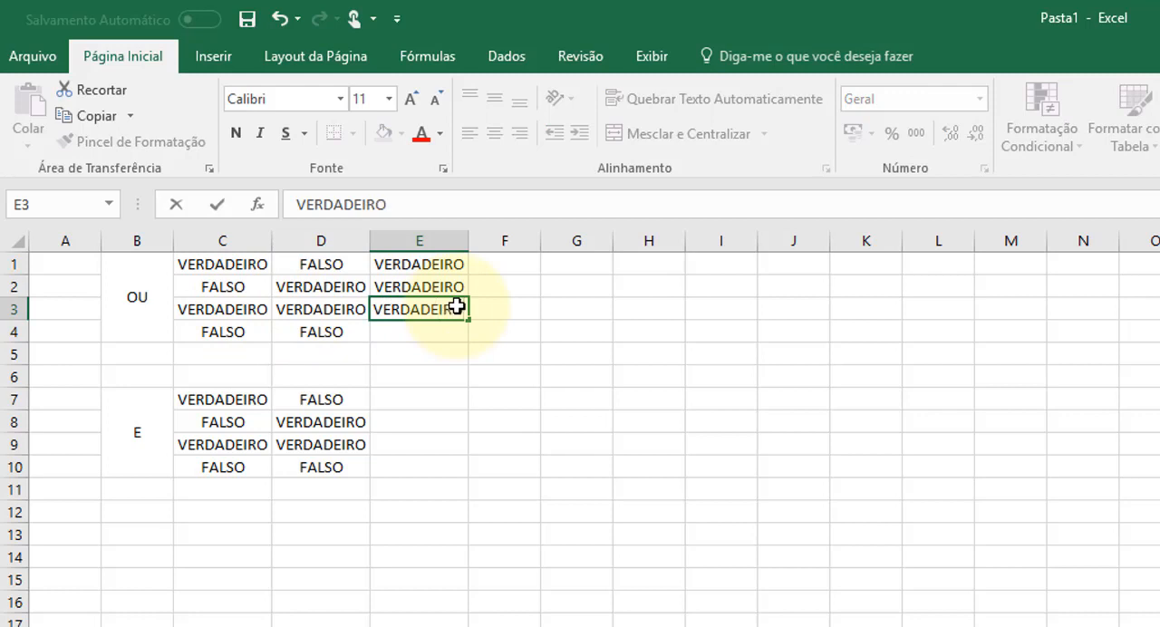
pyautogui.press('Return')
# - Enter FALSO in E4 as the OU result for the combination of two FALSO values
pyautogui.press('Left')
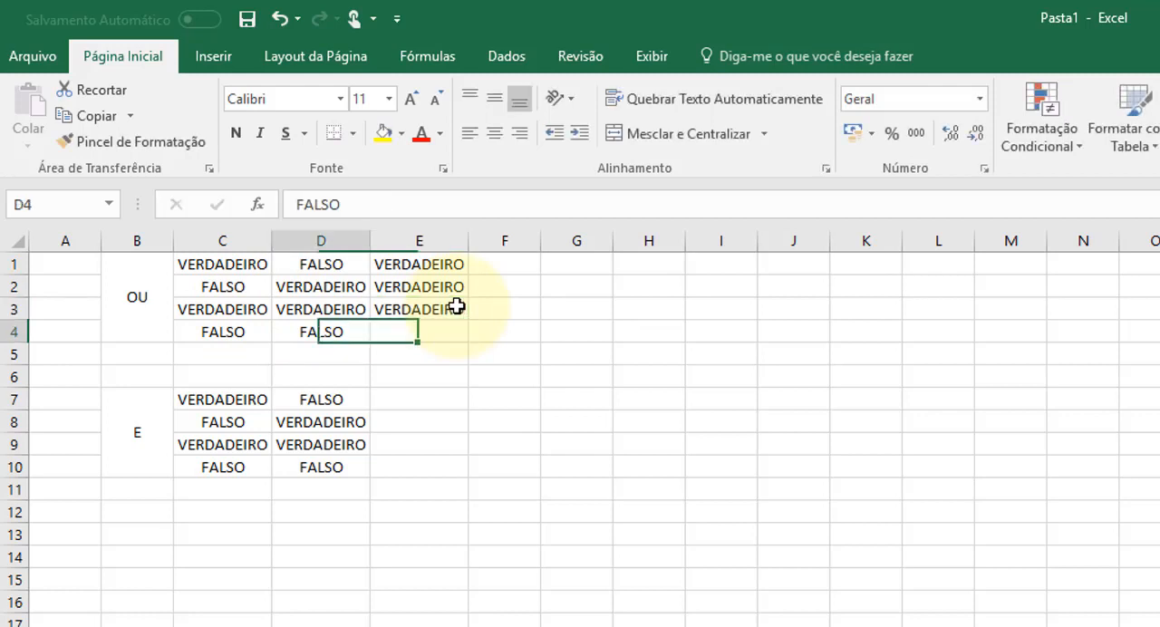
pyautogui.press('Left')
pyautogui.press('Right')
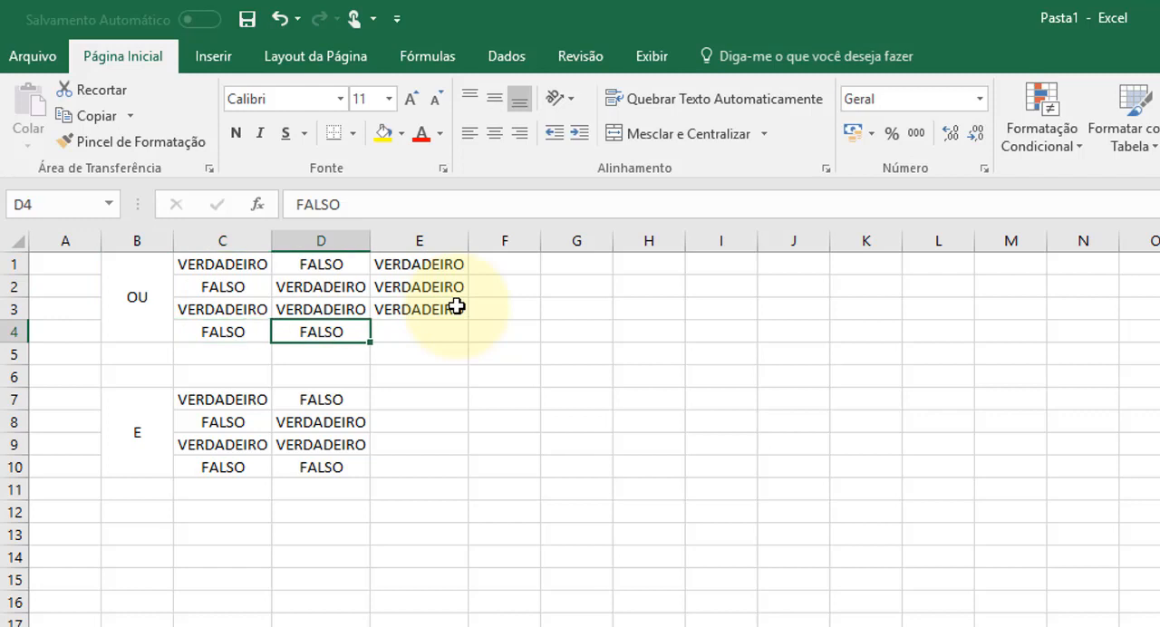
pyautogui.press('Right')
pyautogui.press('Left')
pyautogui.press('Left')
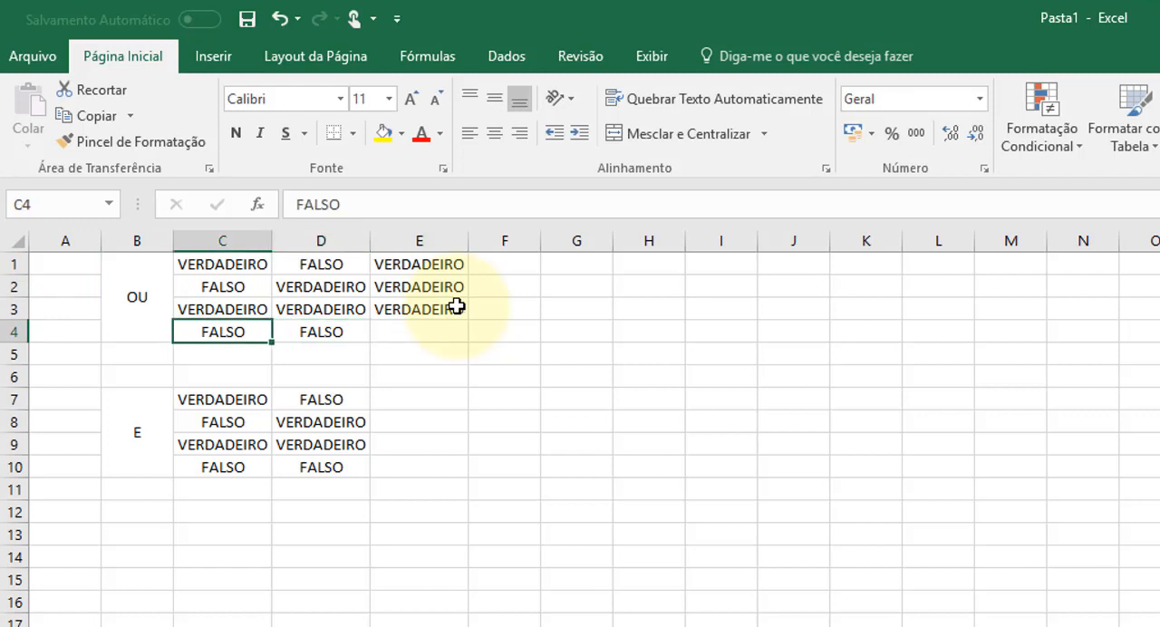
pyautogui.press('Right')
pyautogui.press('Right')
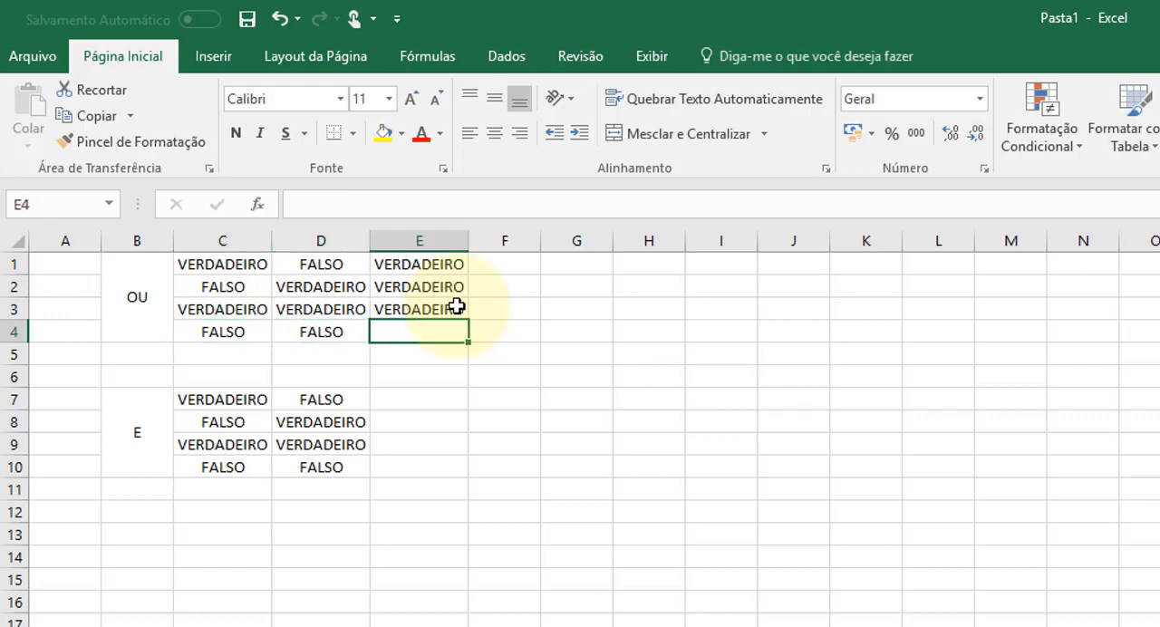
pyautogui.write('FALSO')
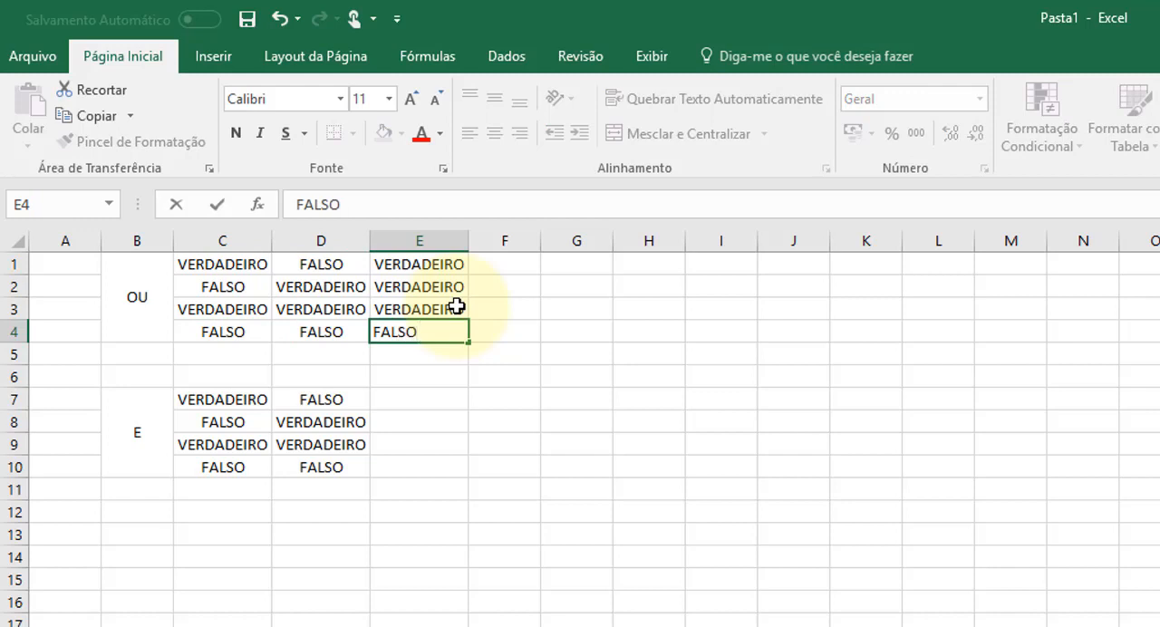
pyautogui.press('Return')
pyautogui.press('Return')
# - Enter FALSO in both E7 and E8 as the first two results of the E block
pyautogui.press('Down')
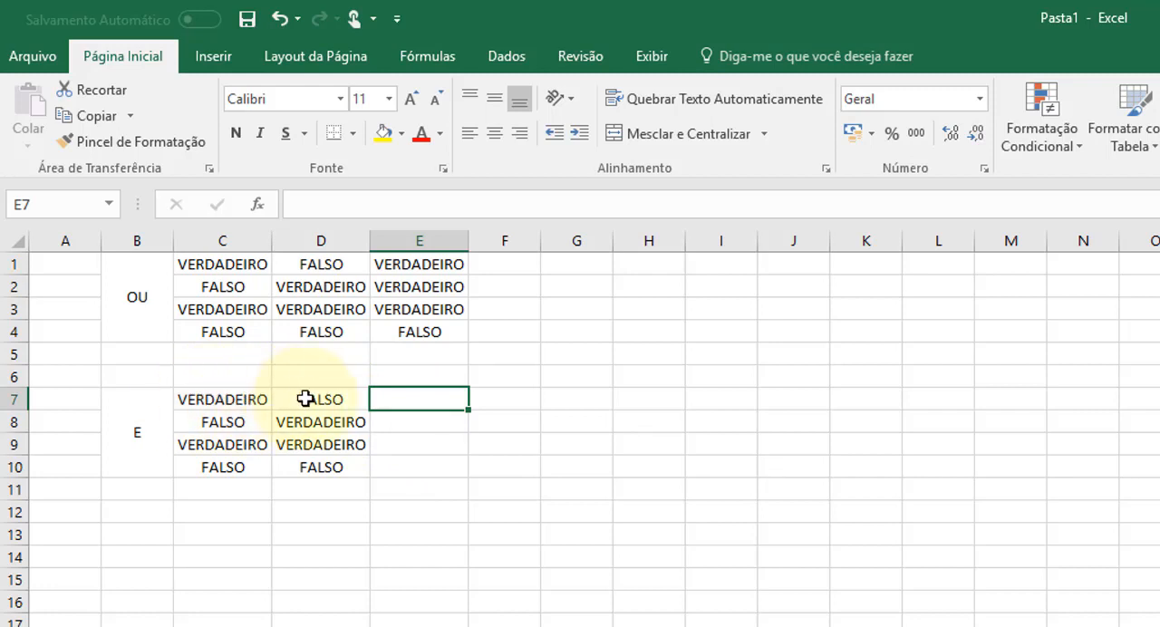
pyautogui.write('FALSO')
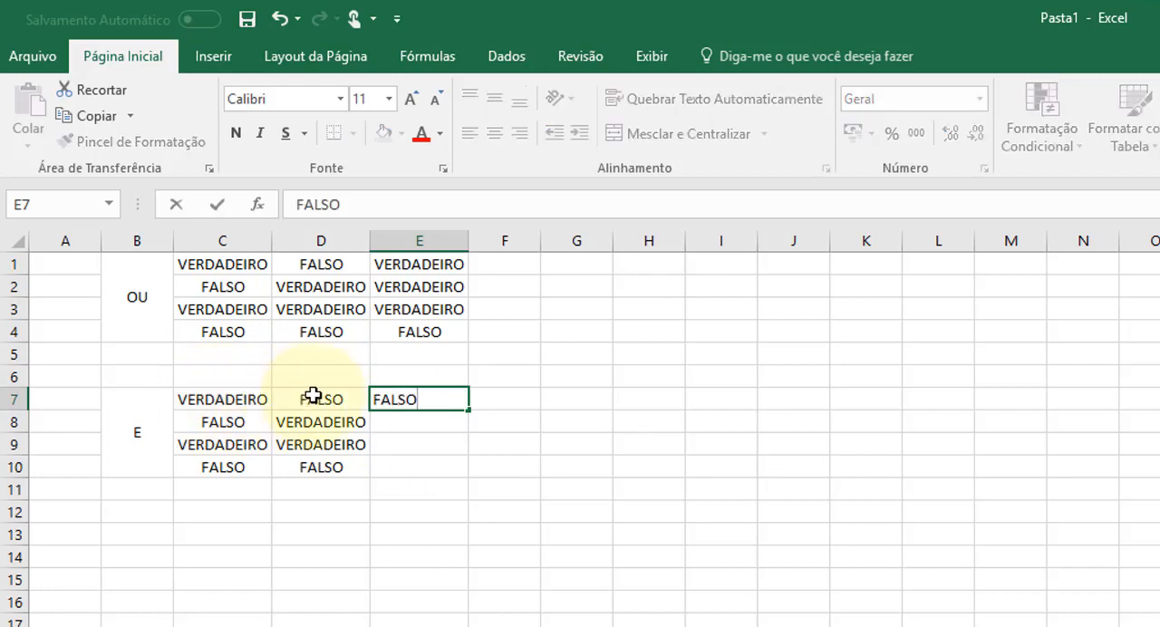
pyautogui.press('Return')
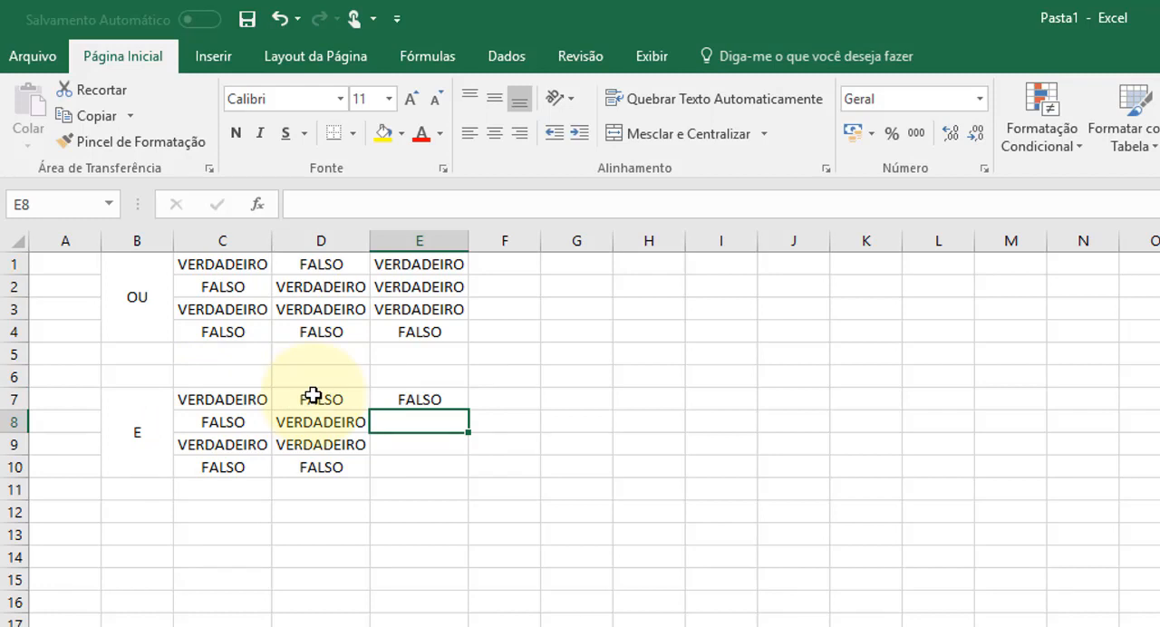
pyautogui.write('FALSO')
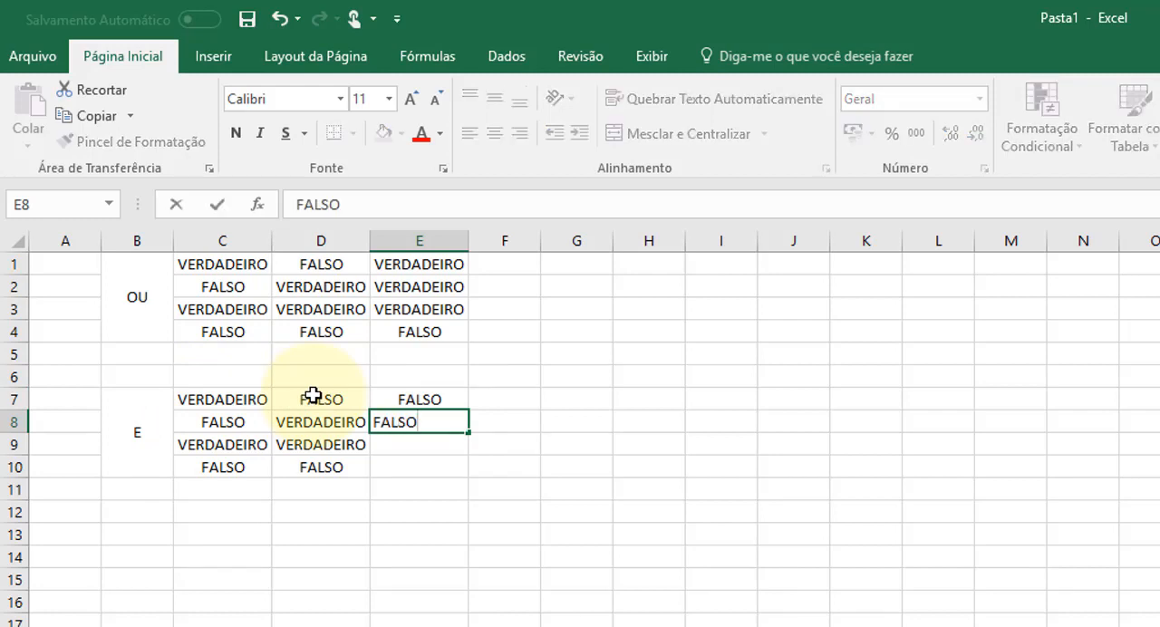
pyautogui.press('Return')
# - Complete the E block's results with VERDADEIRO in E9 and FALSO in E10
pyautogui.write('VERDADEIRO')
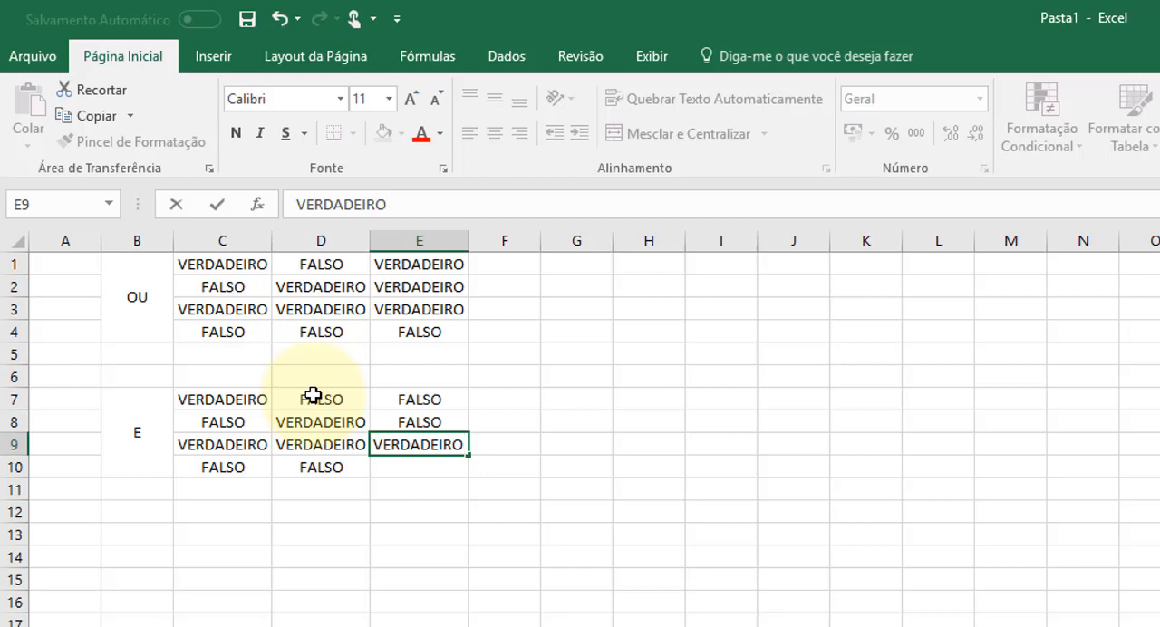
pyautogui.press('Return')
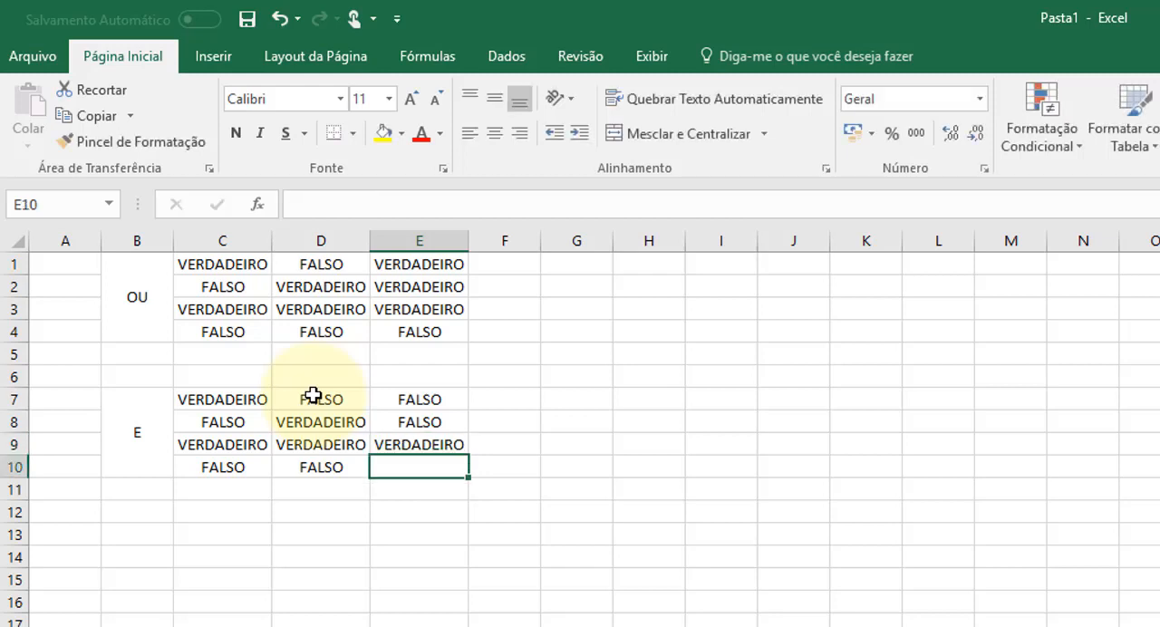
pyautogui.write('FALSO')
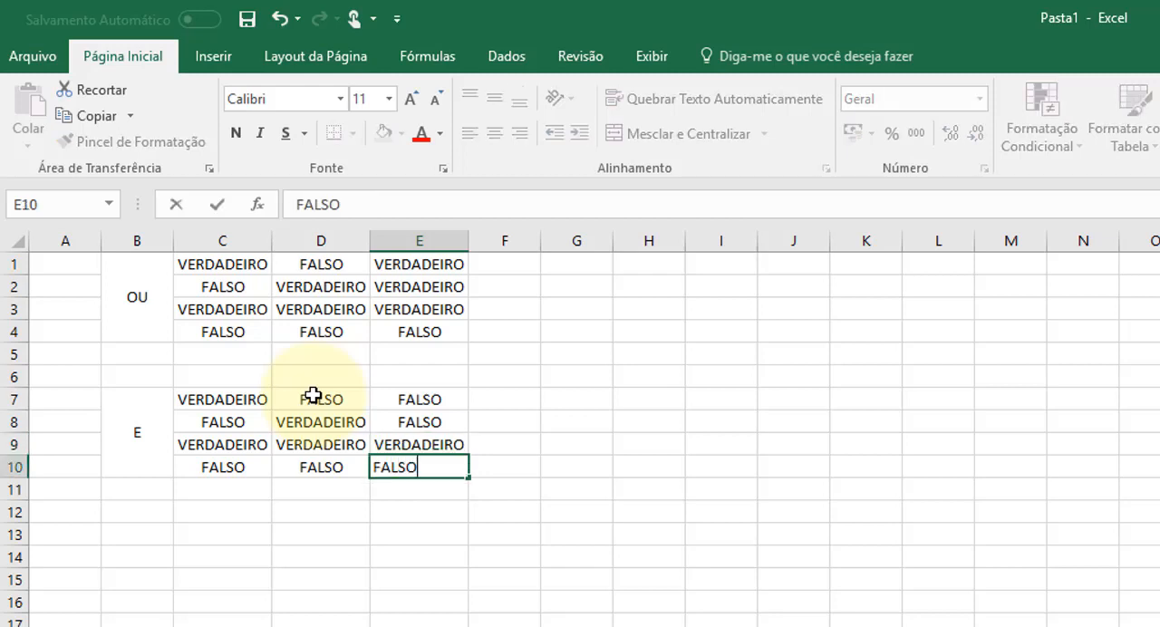
pyautogui.hotkey('ctrl', 'Return')
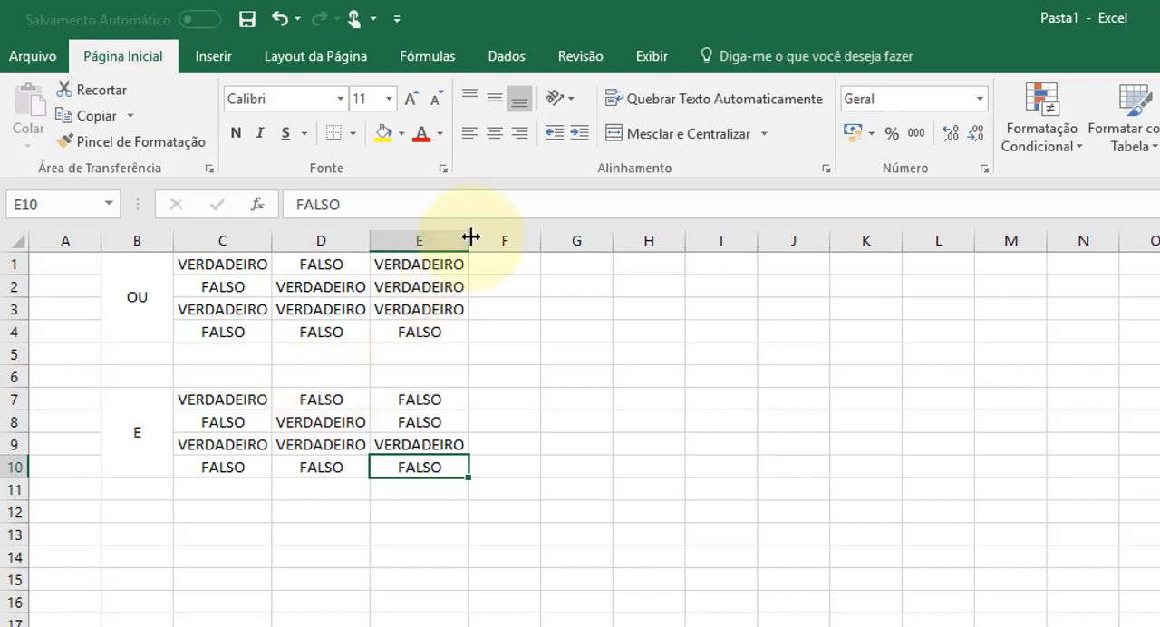
# - Widen column E to about 15.71 (115 pixels)
pyautogui.moveTo(468, 240); pyautogui.dragTo(500, 247)
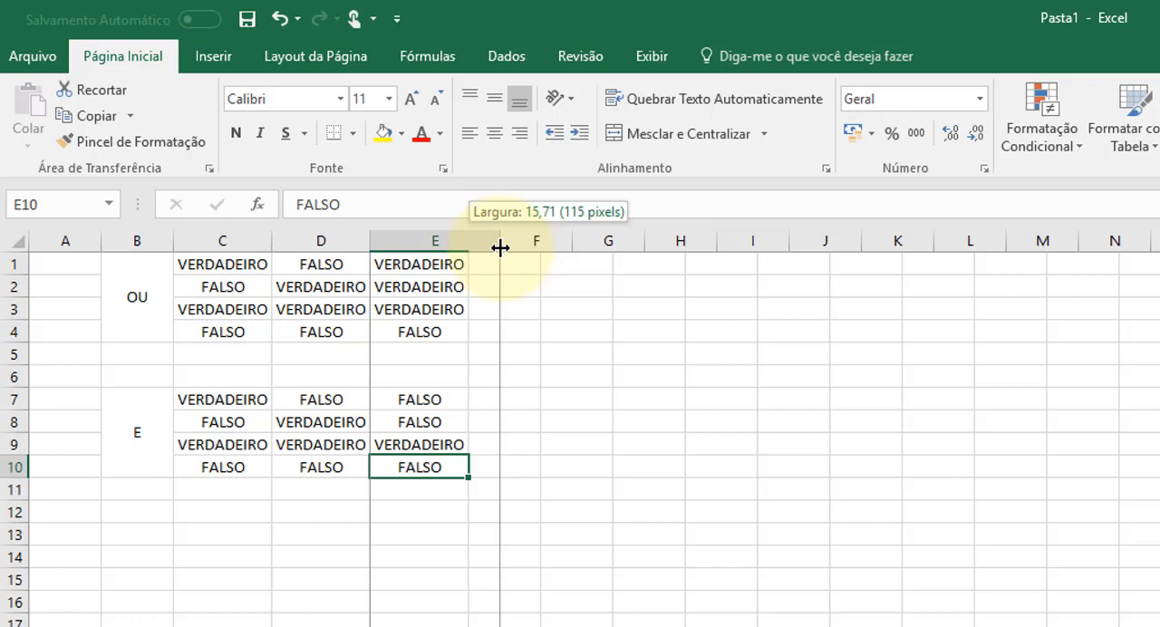
pyautogui.moveTo(500, 247); pyautogui.dragTo(501, 247)
pyautogui.click(533, 306)
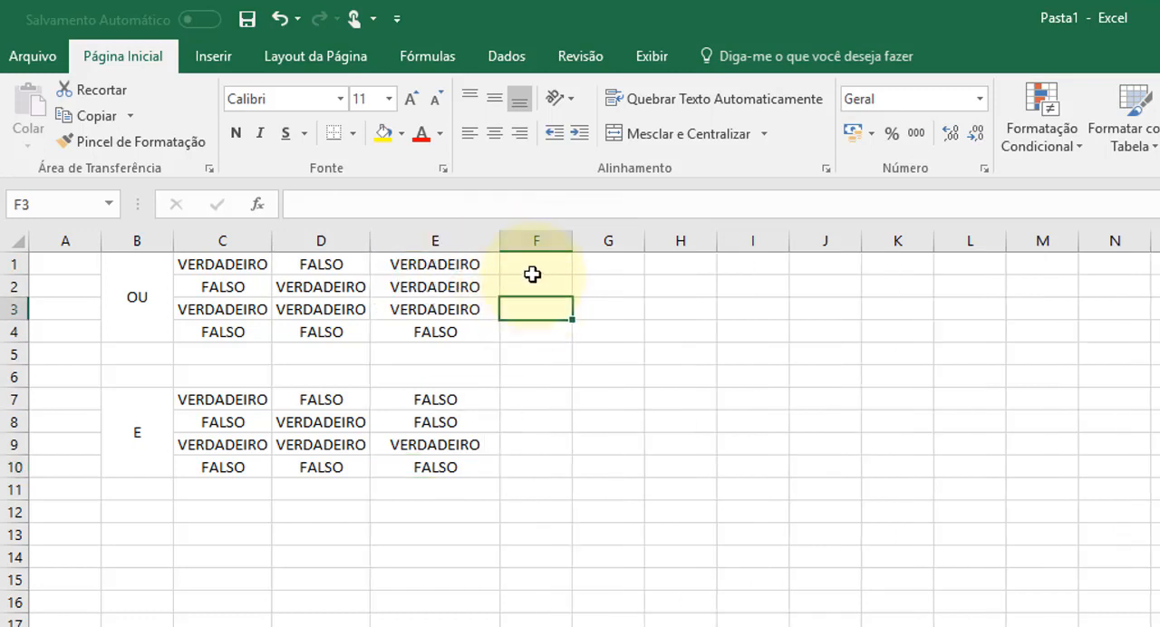
pyautogui.click(625, 288)
pyautogui.moveTo(679, 332); pyautogui.dragTo(752, 331)
pyautogui.click(800, 311)
pyautogui.click(649, 310)
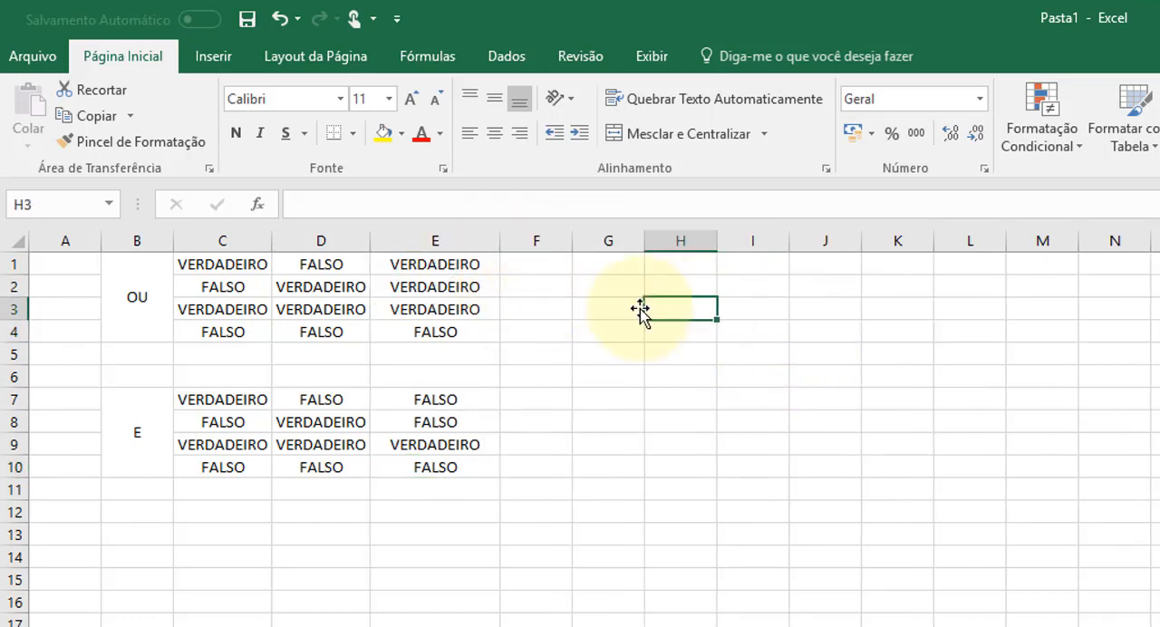
pyautogui.click(629, 308)
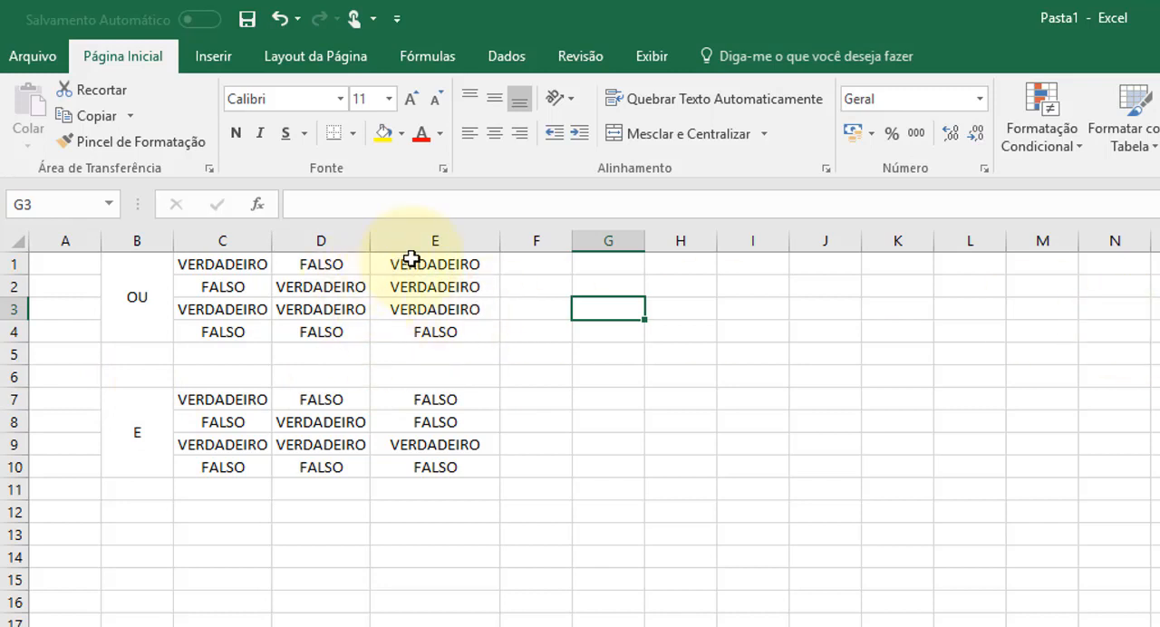
pyautogui.click(155, 292)
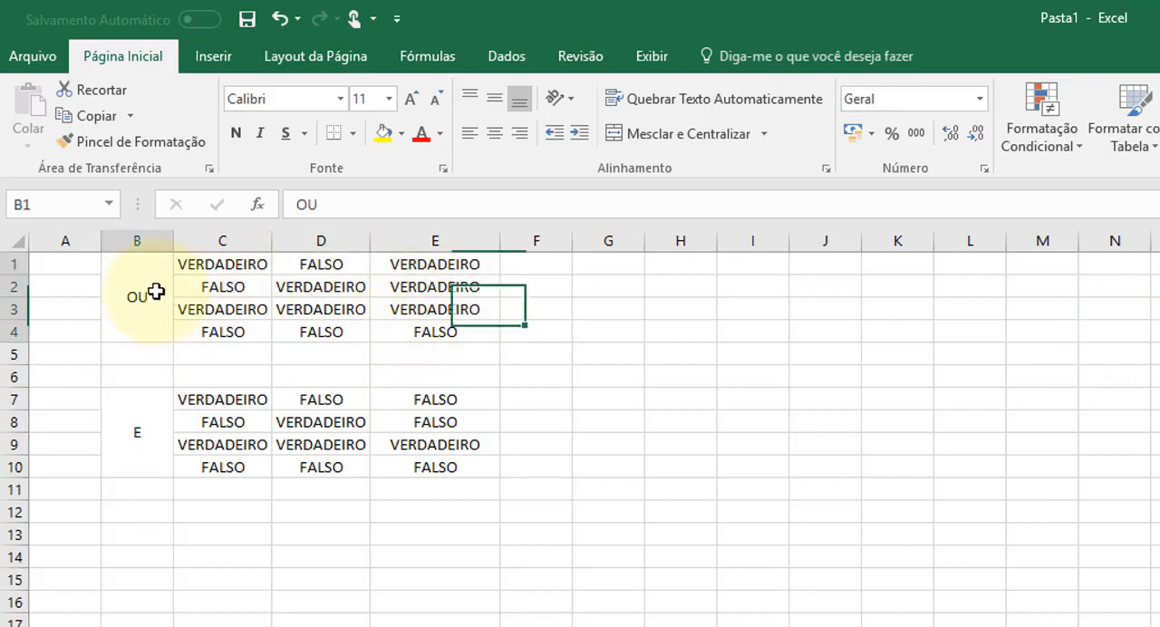
pyautogui.click(155, 437)
pyautogui.click(135, 292)
pyautogui.click(135, 401)
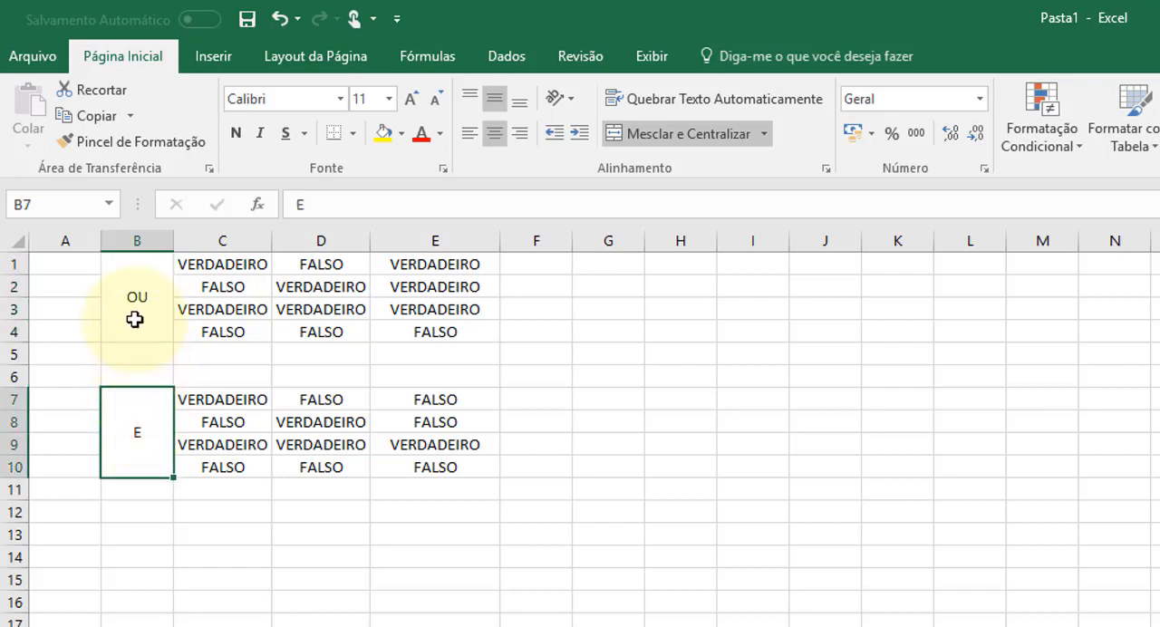
pyautogui.click(135, 318)
pyautogui.click(135, 406)
pyautogui.click(137, 299)
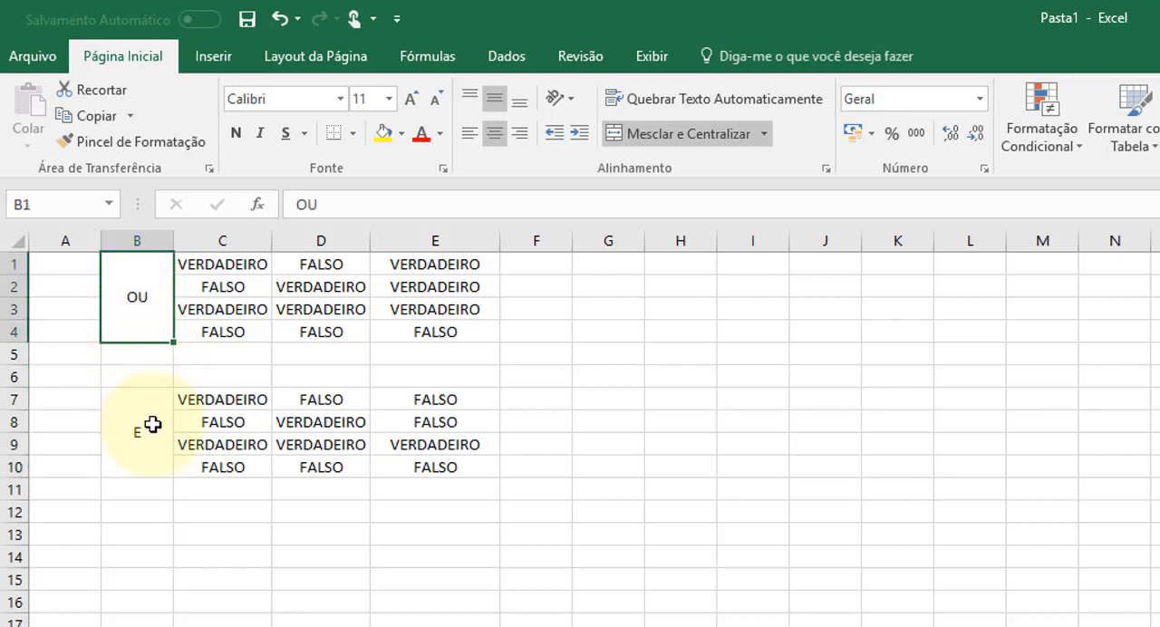
pyautogui.click(152, 418)
pyautogui.click(153, 307)
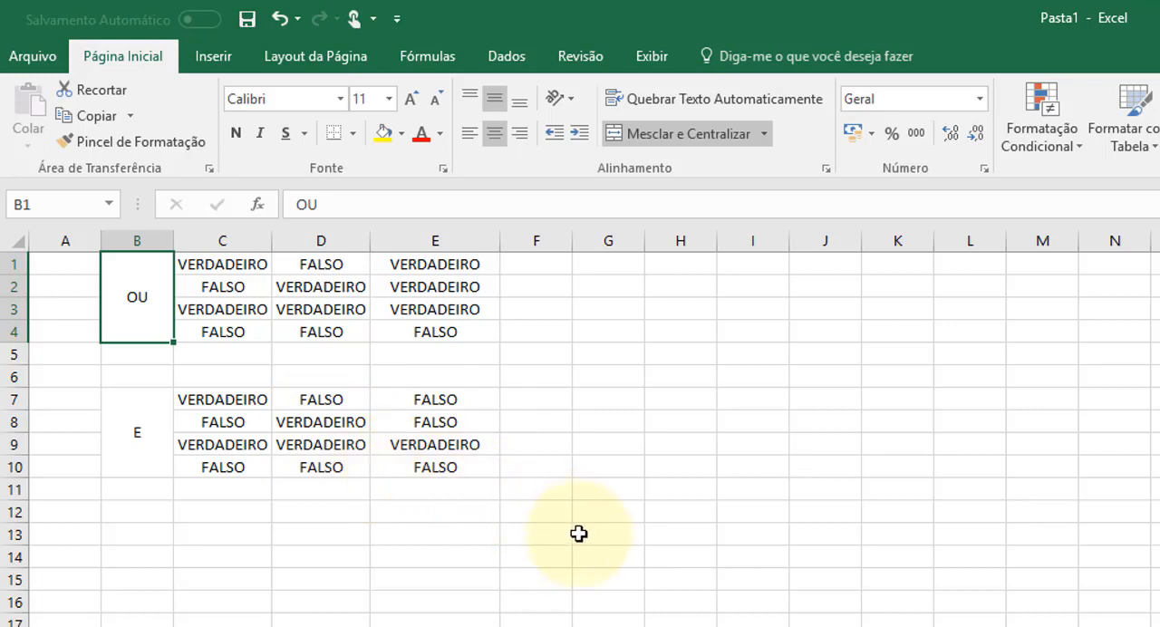
pyautogui.click(328, 256)
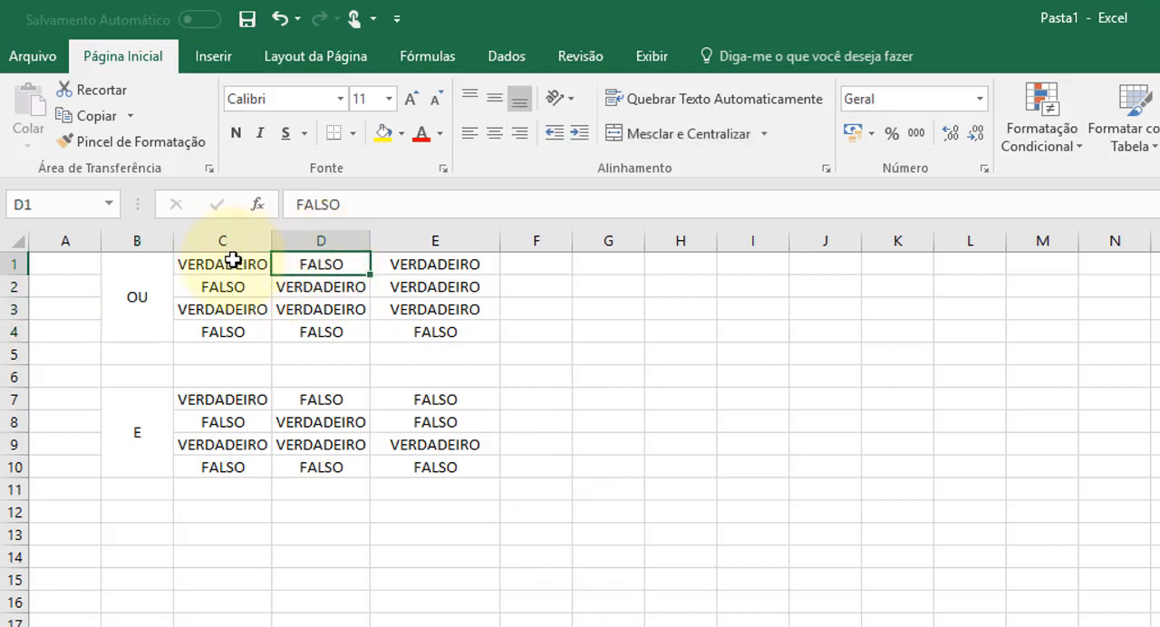
pyautogui.click(228, 261)
pyautogui.click(303, 262)
pyautogui.click(417, 261)
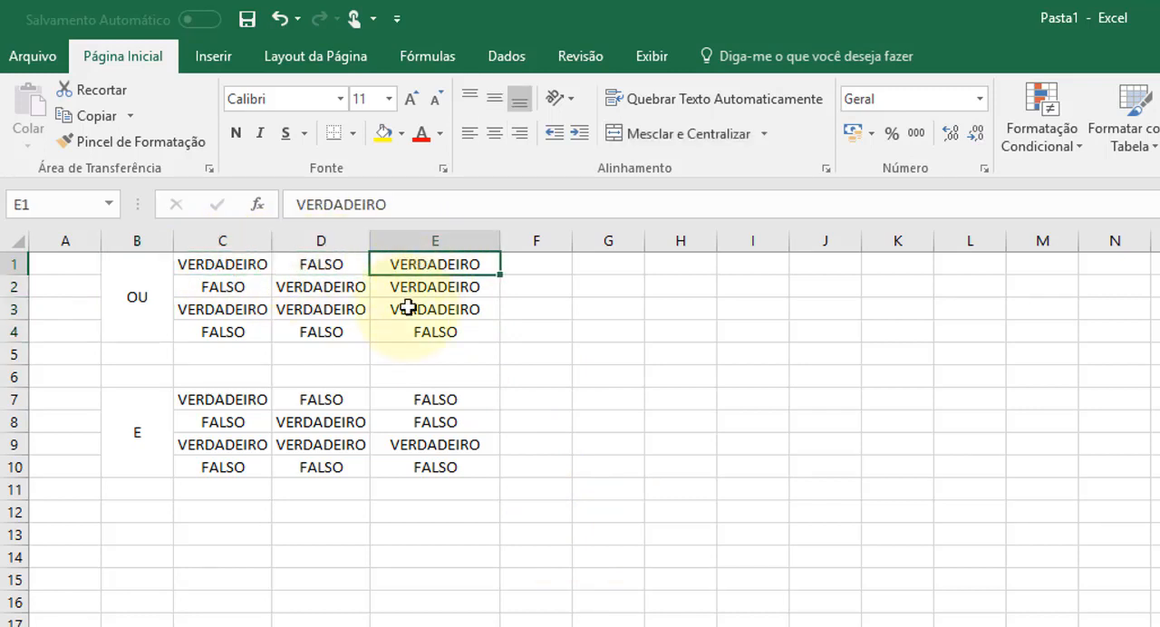
# - Enter the formula =OU(C1;D1) in F1 to evaluate the OU block's first combination
pyautogui.click(530, 263)
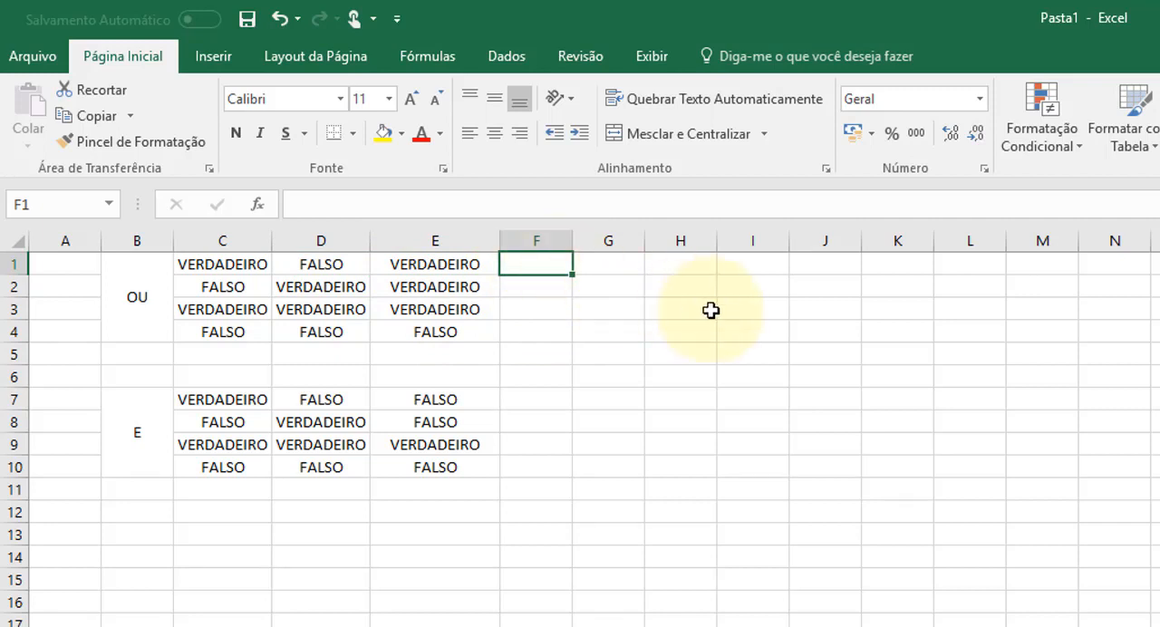
pyautogui.write('=')
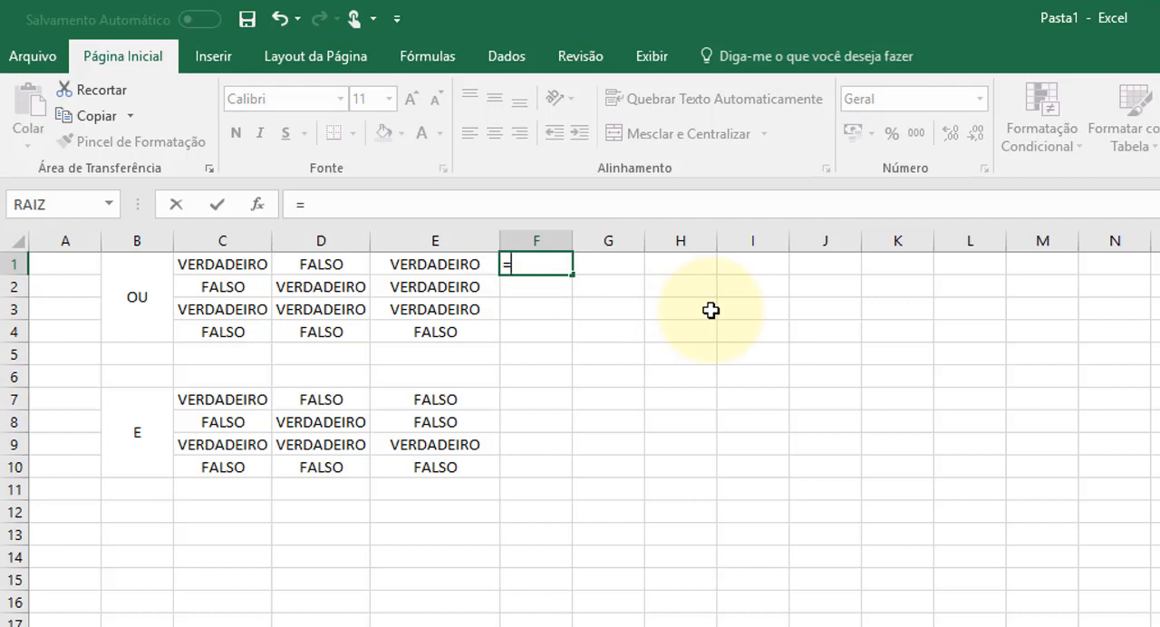
pyautogui.write('OU')
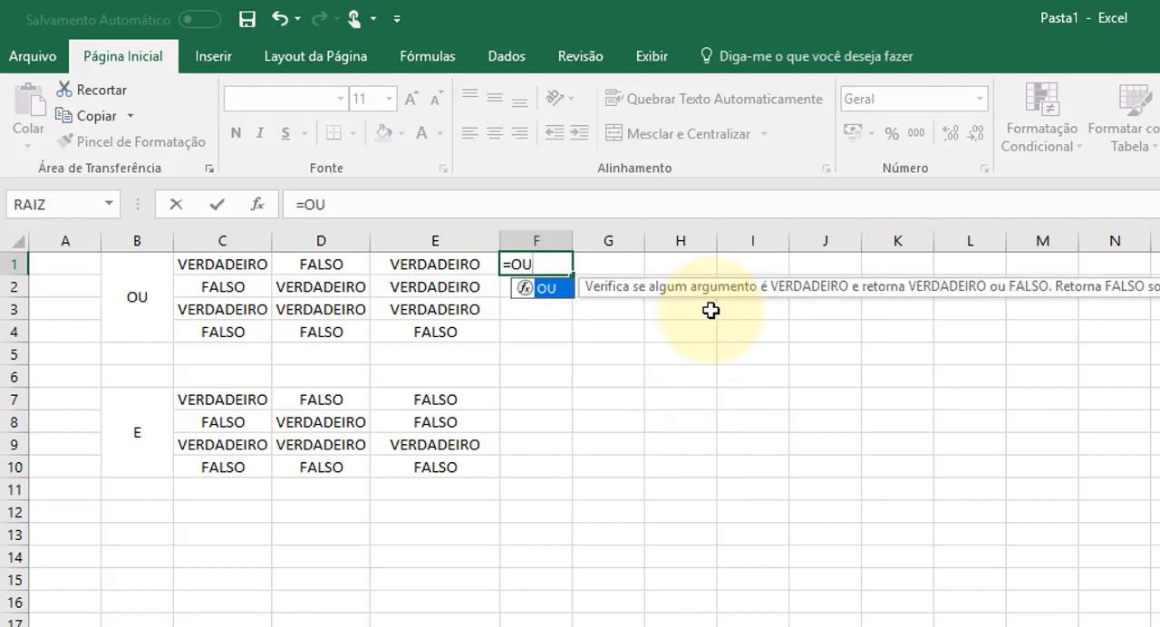
pyautogui.write('(')
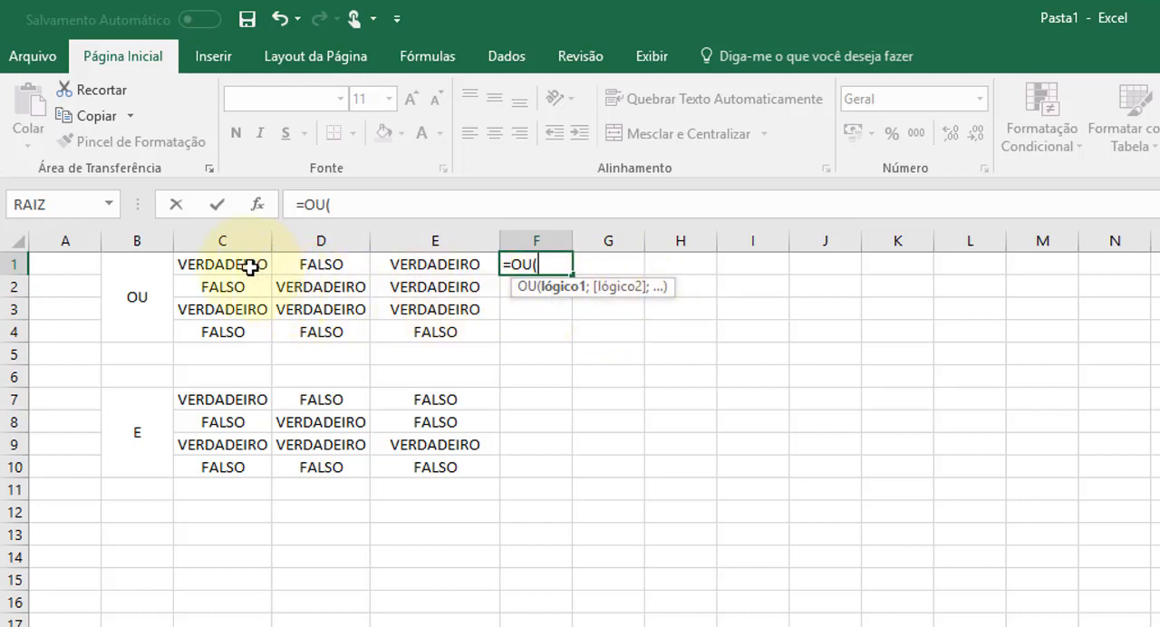
pyautogui.click(223, 262)
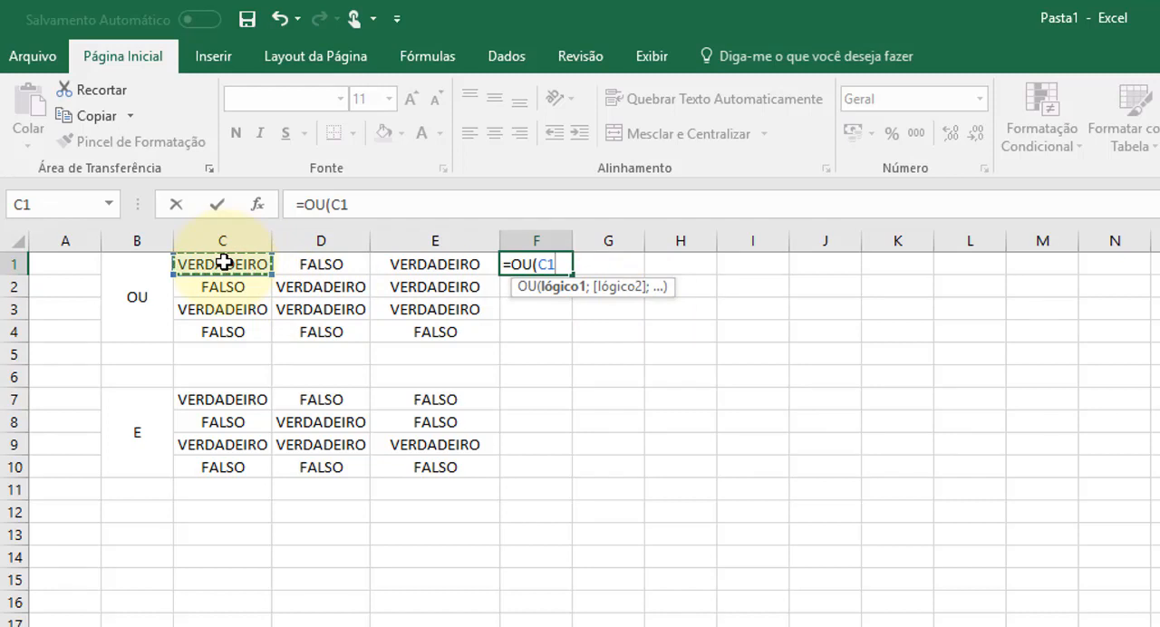
pyautogui.write(':')
pyautogui.click(223, 262)
pyautogui.press('BackSpace')
pyautogui.press('BackSpace')
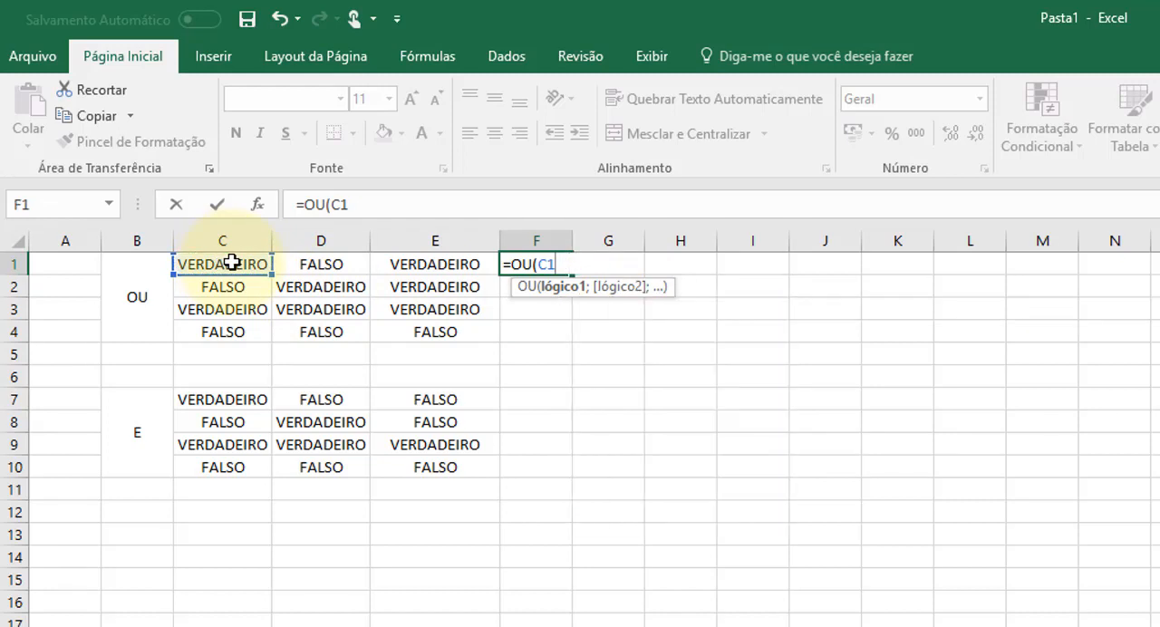
pyautogui.write(';')
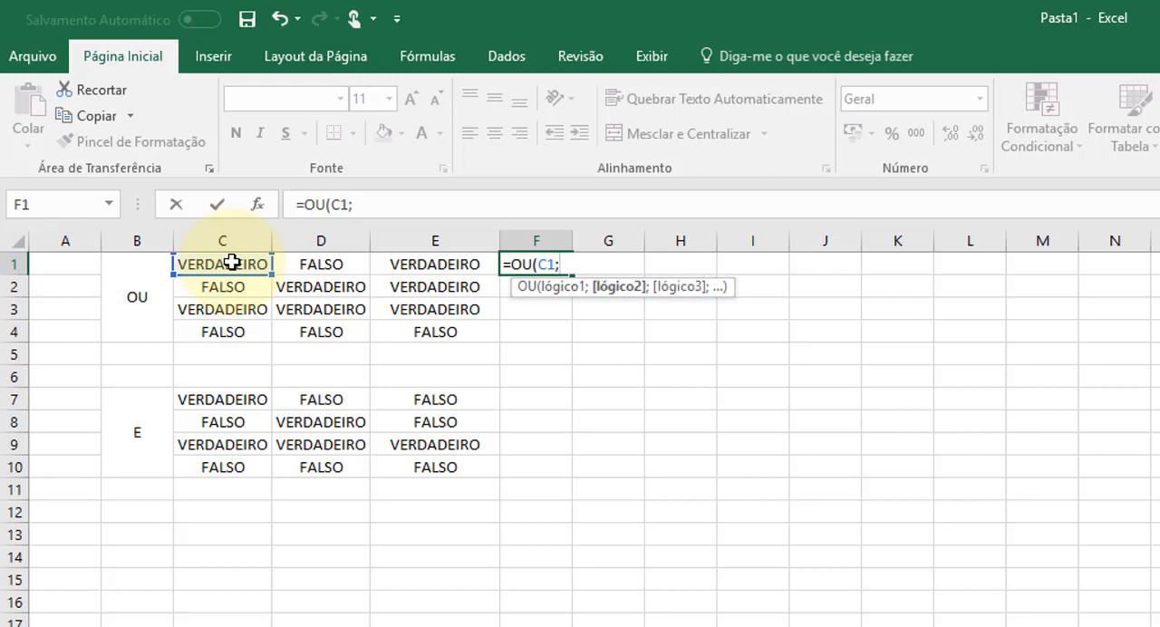
pyautogui.click(299, 263)
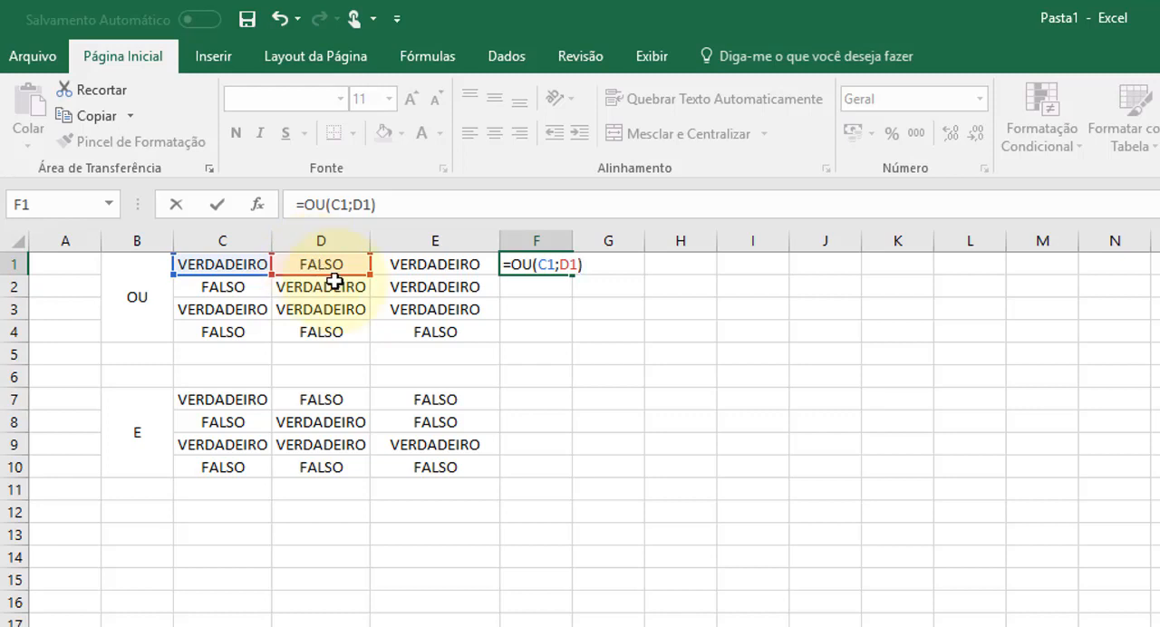
pyautogui.press('Return')
# - Copy the OU formula from F1 down through F4 and review the formulas in the filled cells
pyautogui.click(560, 262)
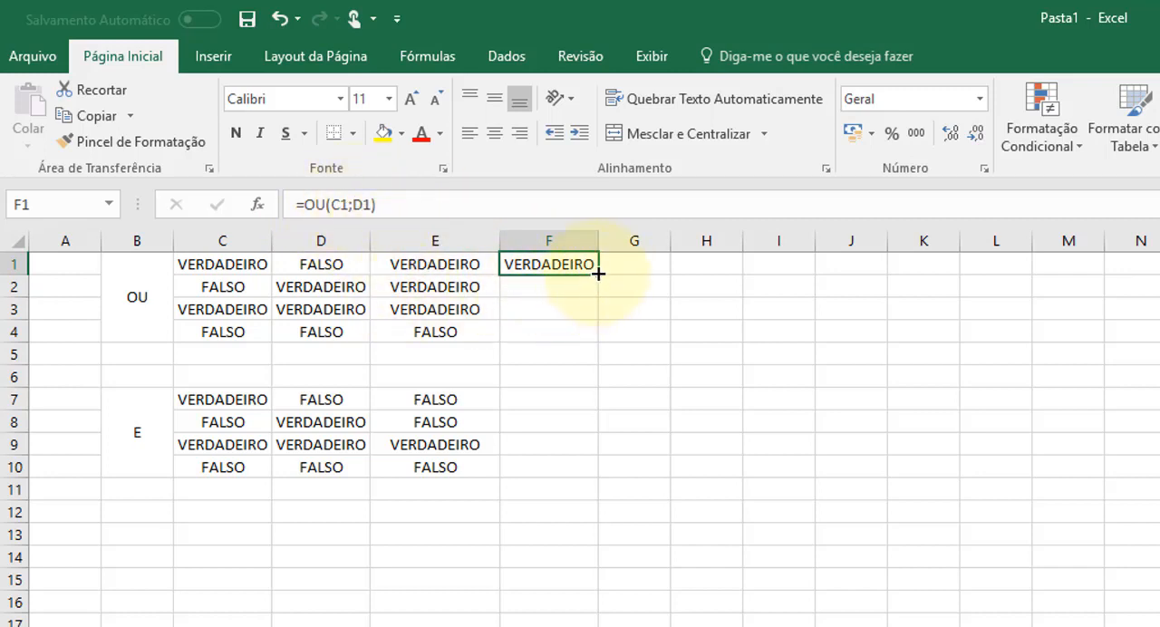
pyautogui.moveTo(597, 272); pyautogui.dragTo(598, 344)
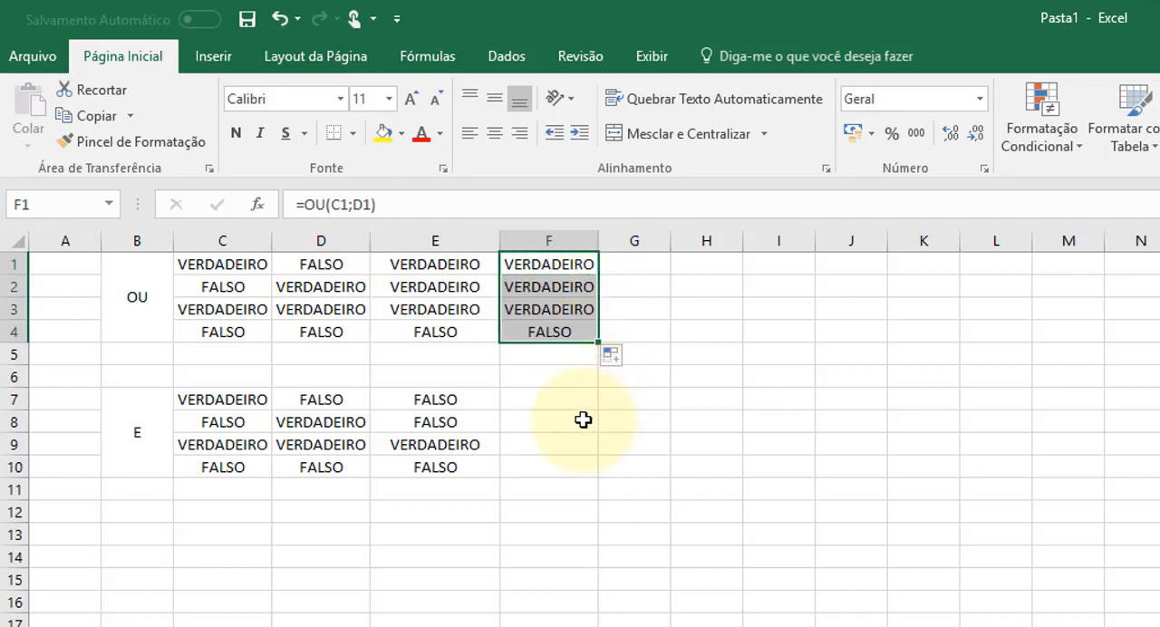
pyautogui.click(584, 421)
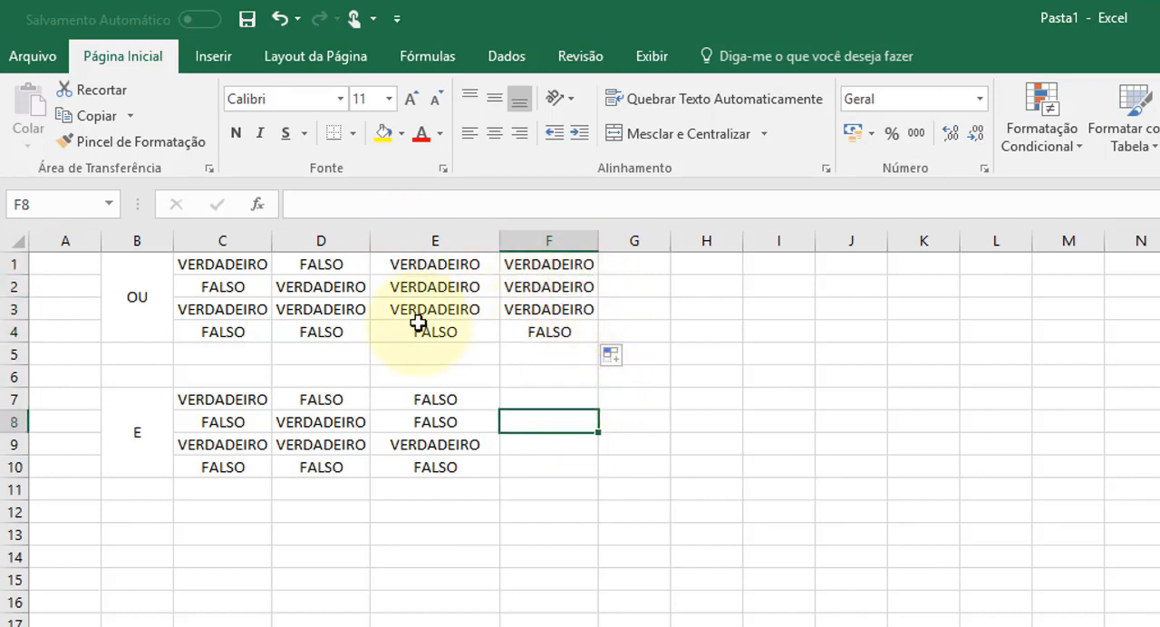
pyautogui.click(566, 331)
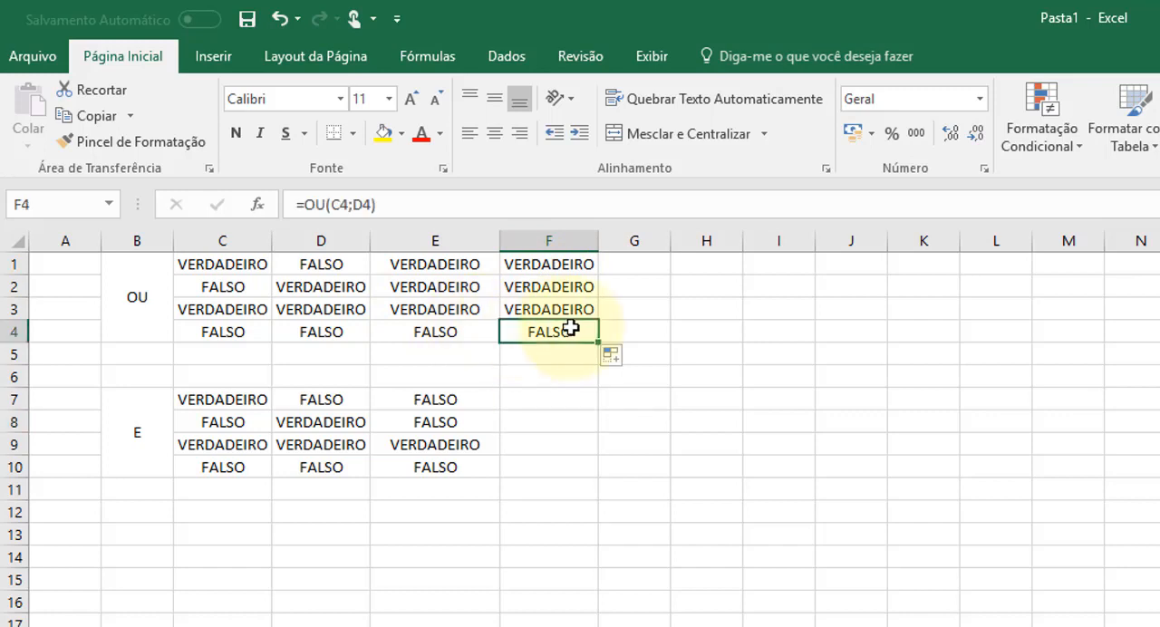
pyautogui.click(549, 308)
pyautogui.click(546, 288)
pyautogui.click(541, 261)
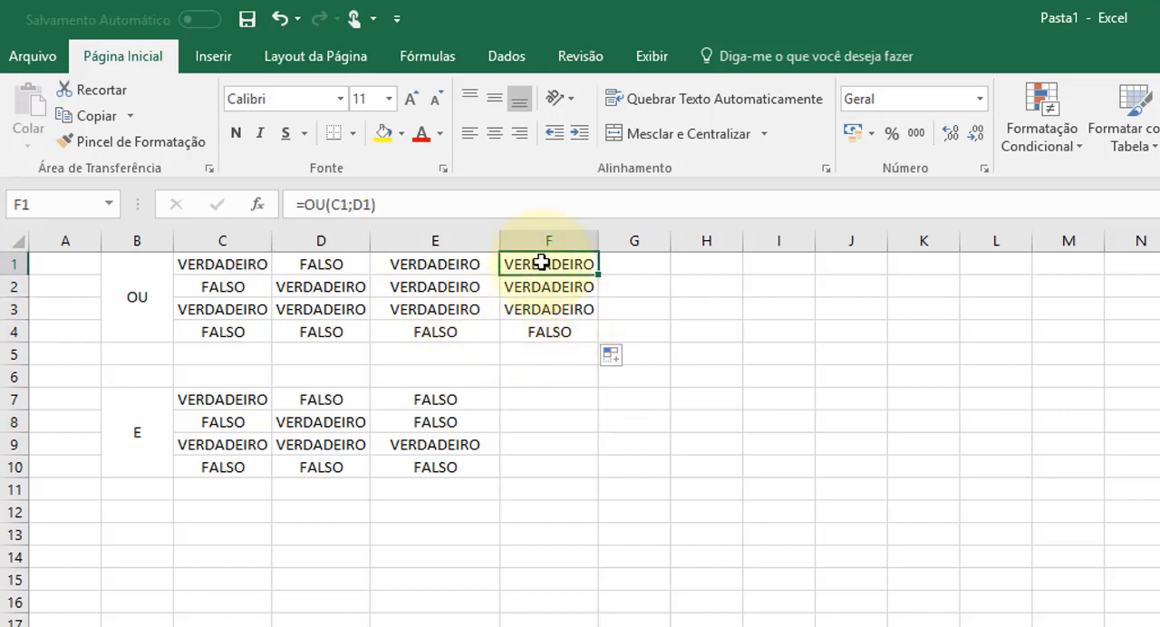
pyautogui.click(535, 285)
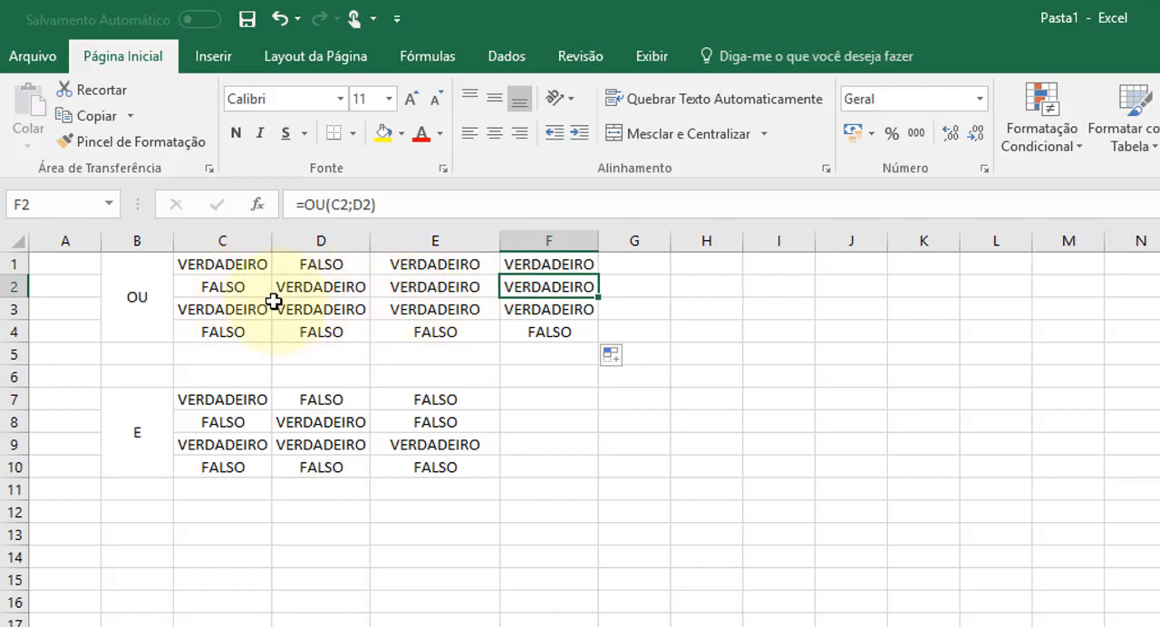
# - Enter the formula =E(C7;D7) in F7 to evaluate the E block's first combination
pyautogui.click(550, 399)
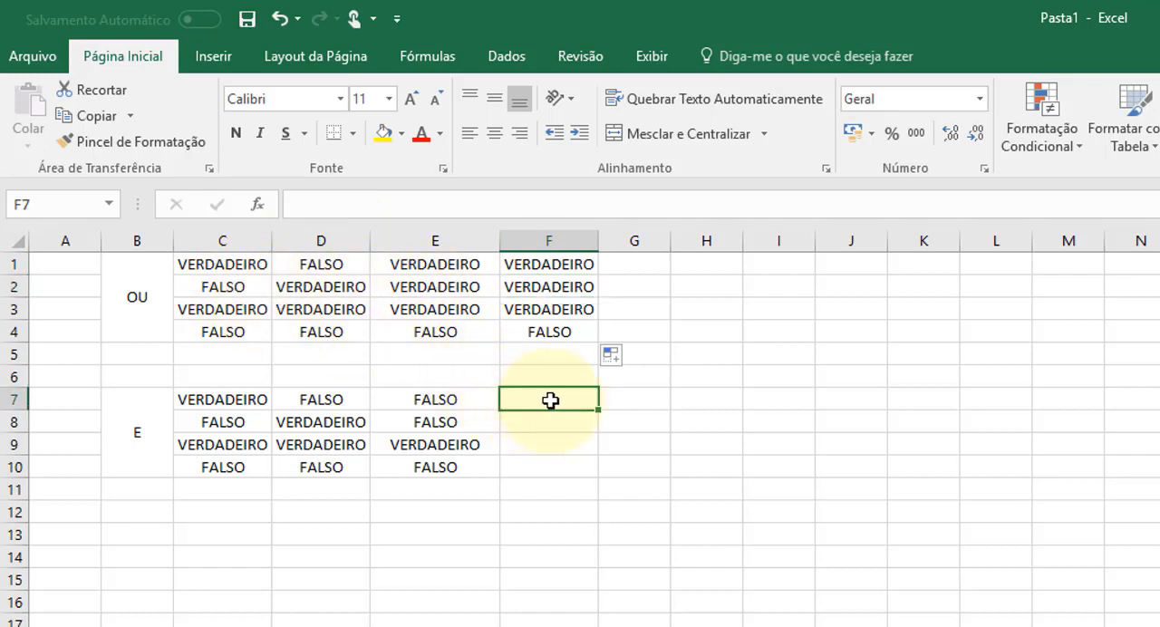
pyautogui.write('=E(')
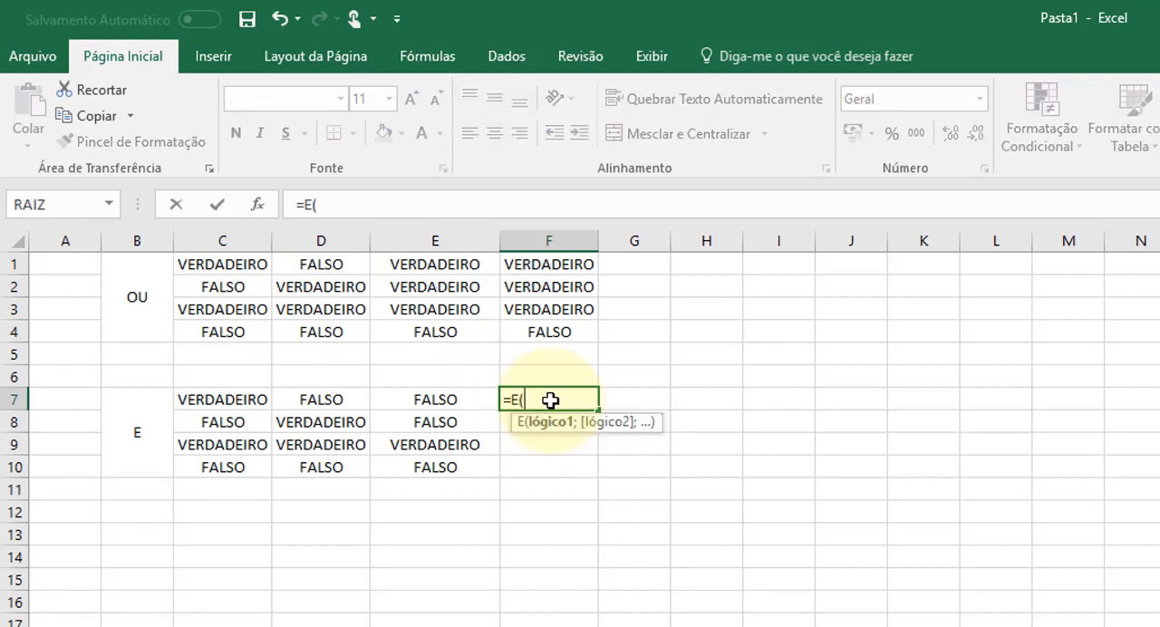
pyautogui.click(226, 399)
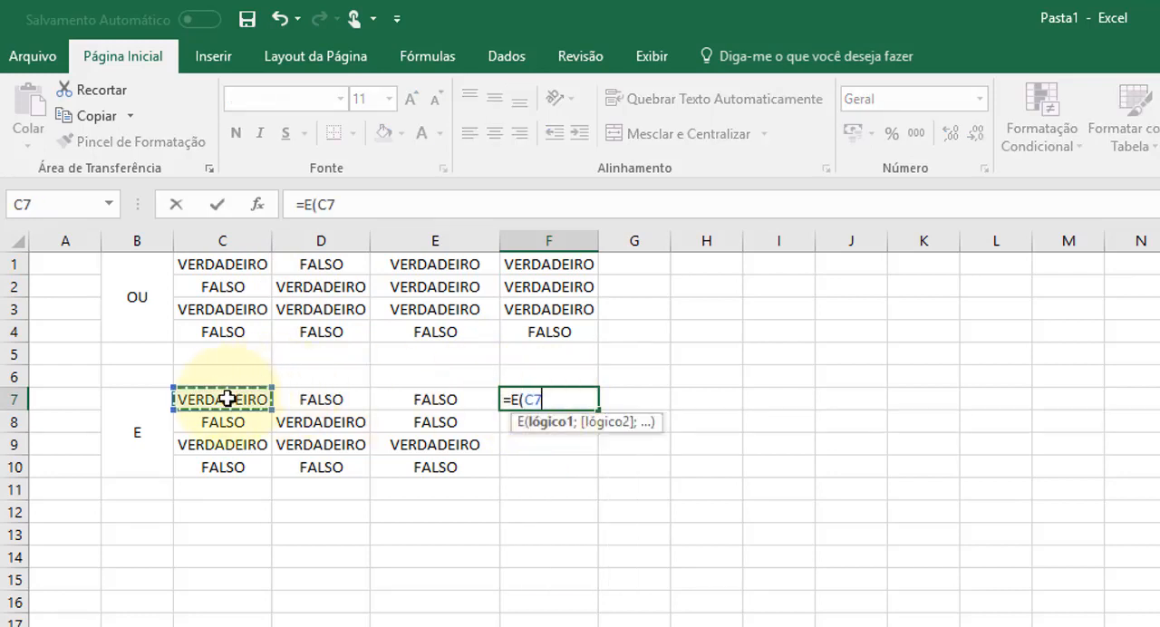
pyautogui.write(';')
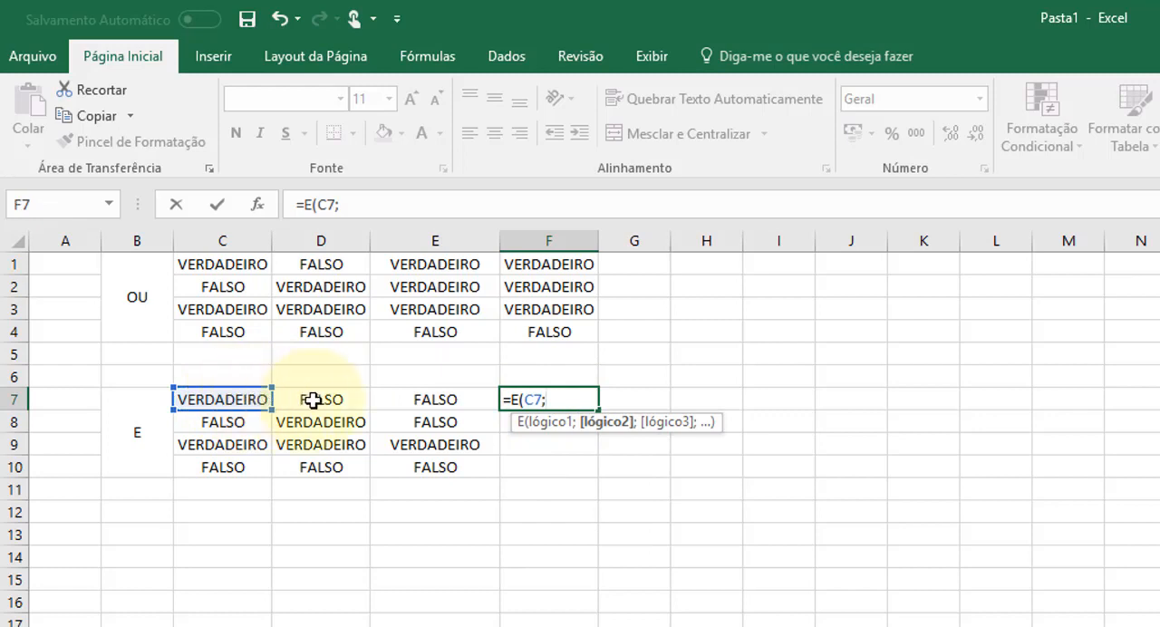
pyautogui.click(311, 399)
pyautogui.write(')')
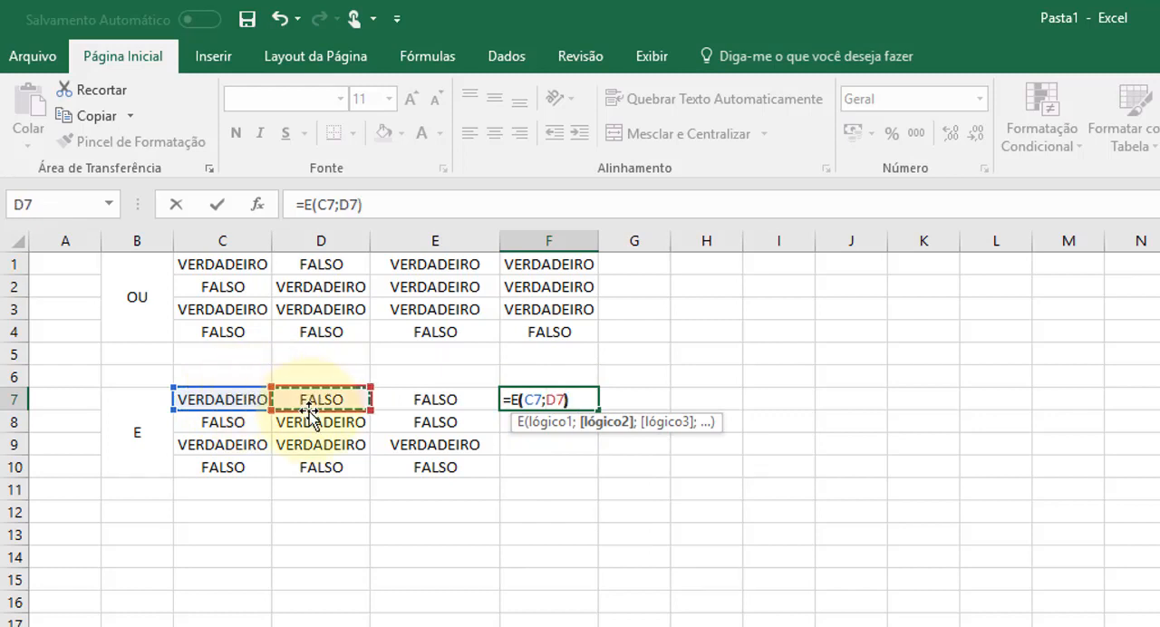
pyautogui.press('Return')
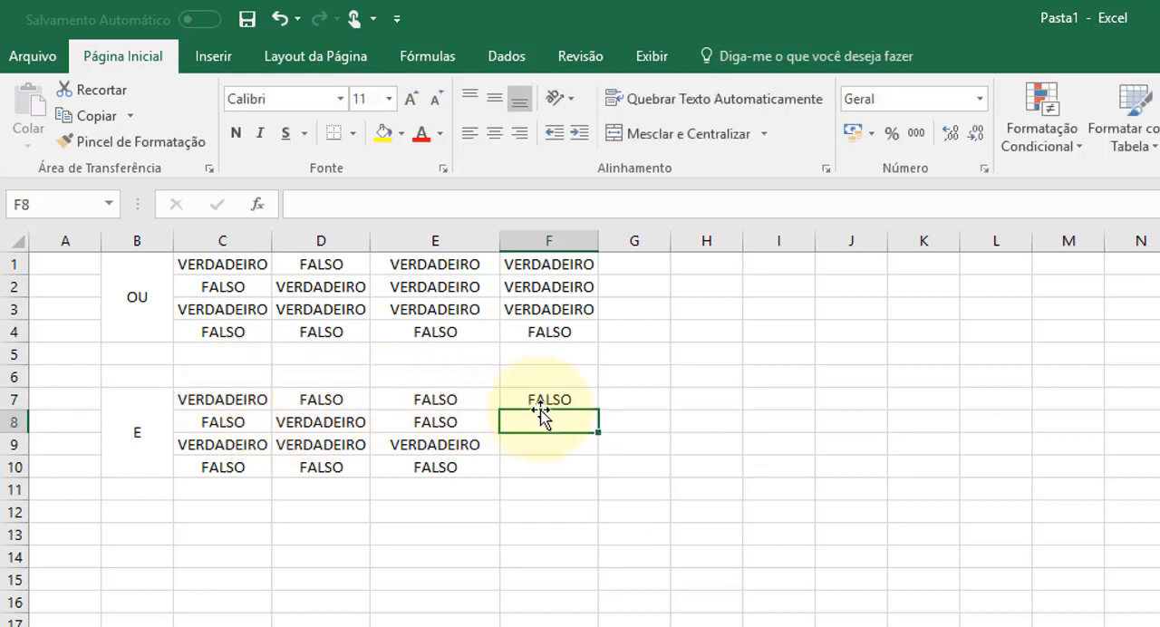
# - Copy the E formula from F7 down through F10 and select F1 to inspect its OU formula
pyautogui.click(544, 399)
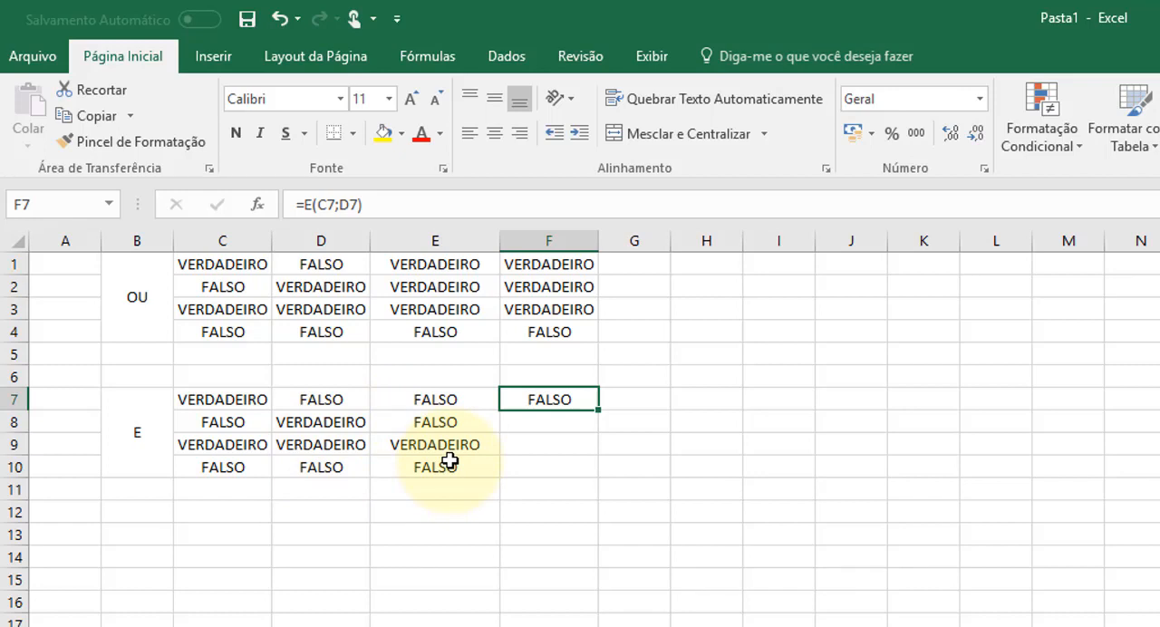
pyautogui.moveTo(602, 408); pyautogui.dragTo(586, 478)
pyautogui.click(582, 552)
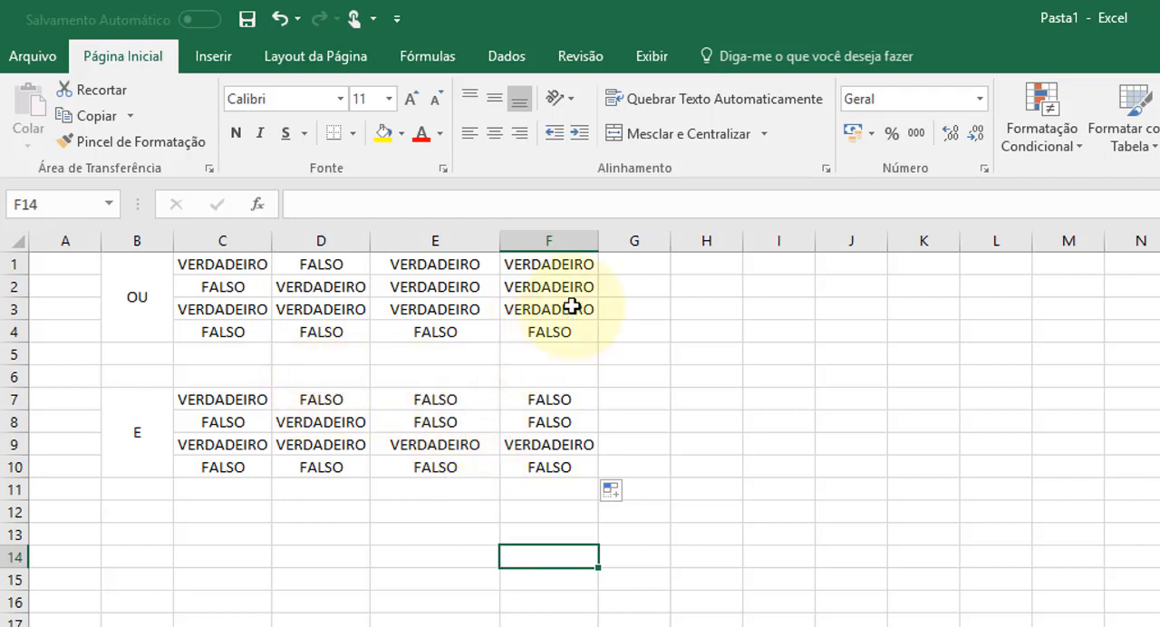
pyautogui.click(569, 264)
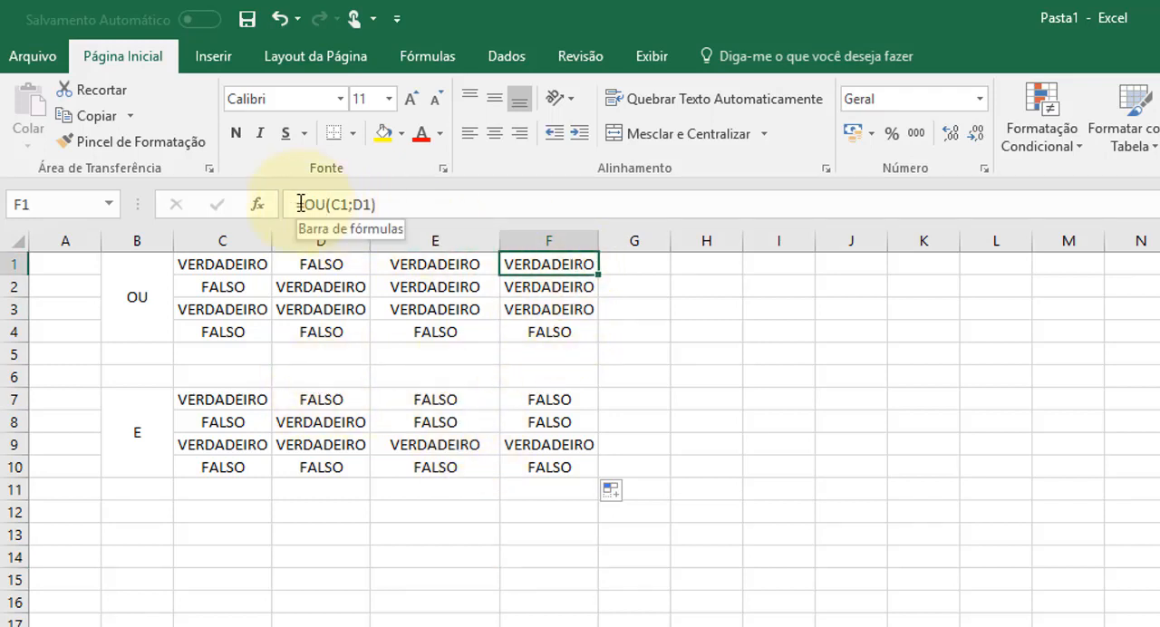